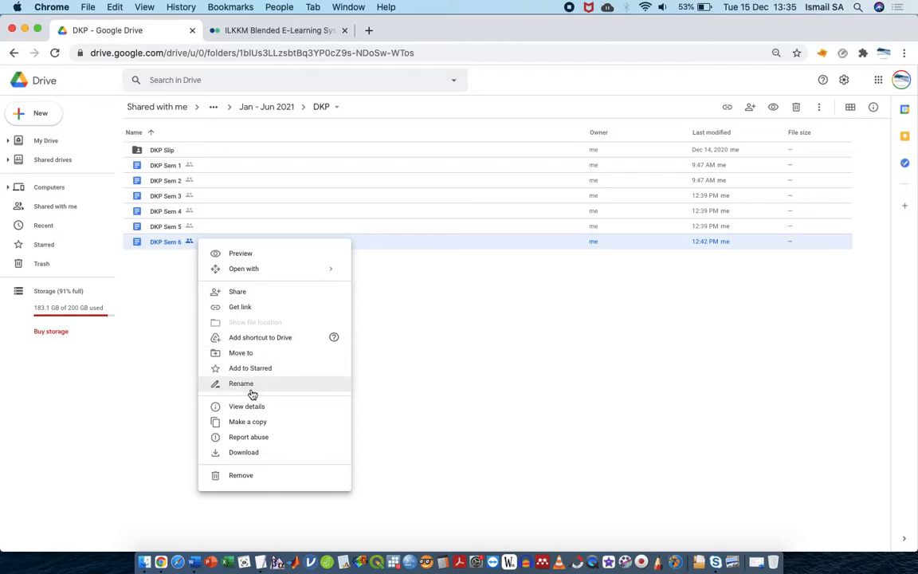
Duplicate DKP Sem 6 and move the copy into the Jan - Jun 2021 folder
{"action": "left_click", "coordinate": [253, 421]}
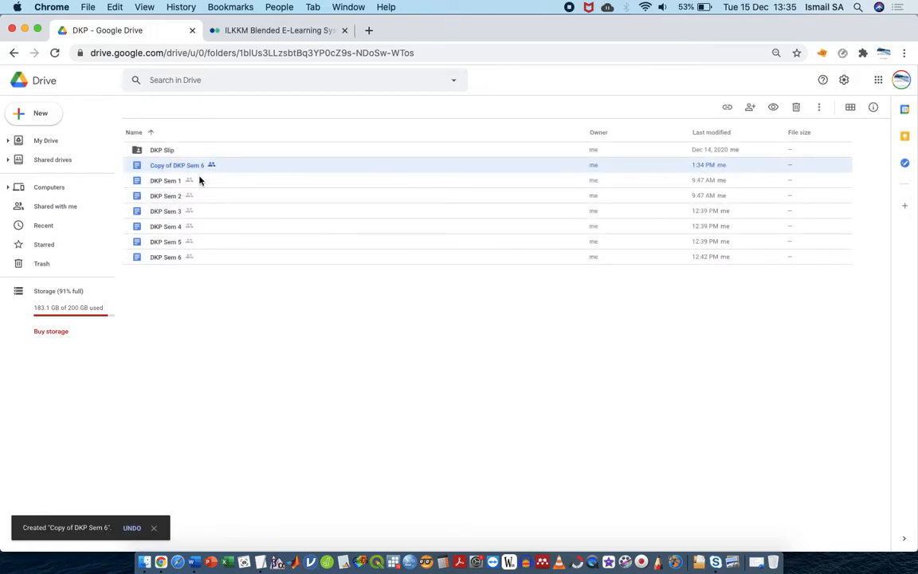
{"action": "left_click_drag", "start_coordinate": [196, 171], "coordinate": [247, 115]}
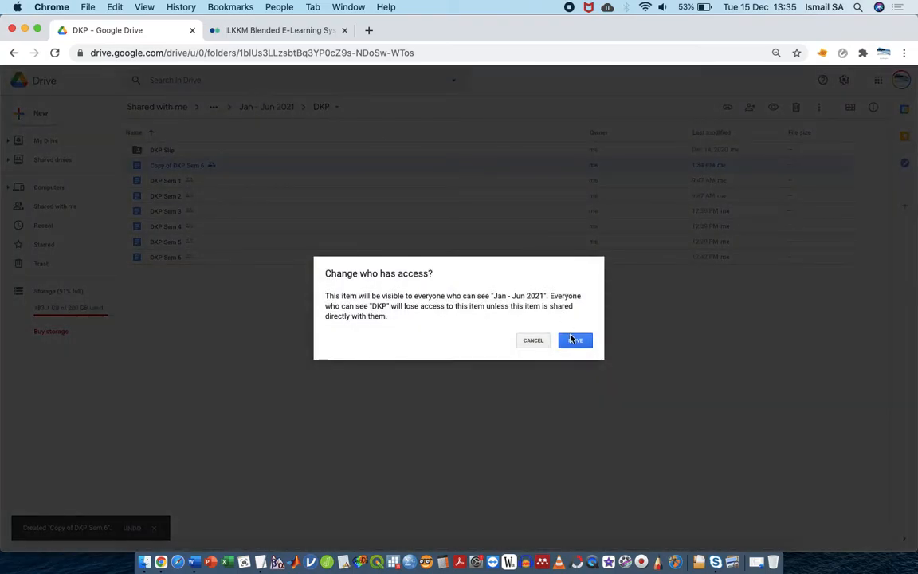
{"action": "left_click", "coordinate": [574, 340]}
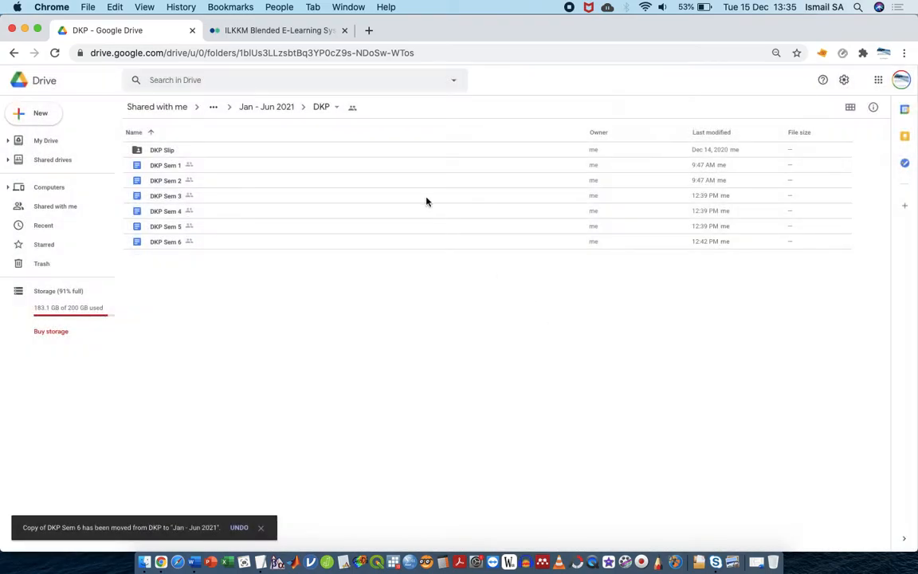
Create an ADED folder in Jan - Jun 2021 and move Copy of DKP Sem 6 into it
{"action": "left_click", "coordinate": [255, 109]}
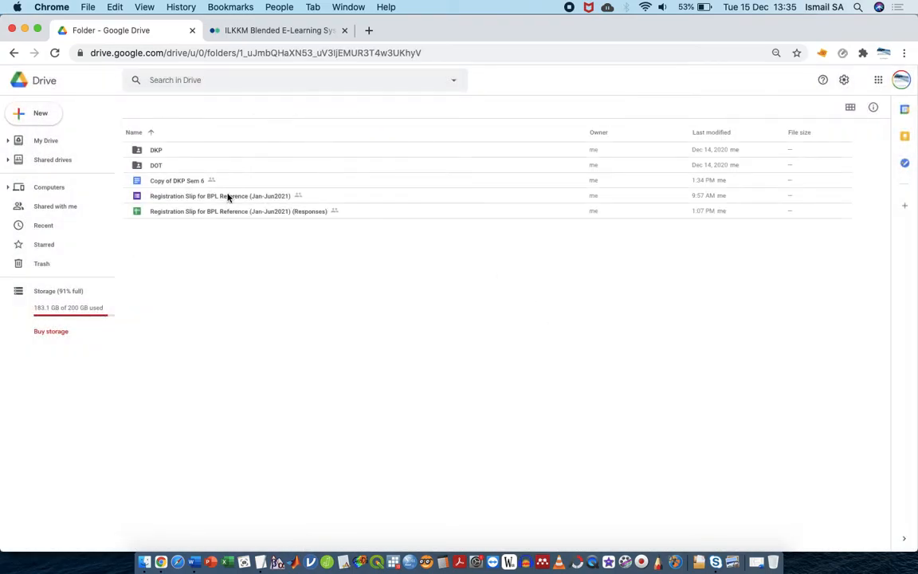
{"action": "left_click", "coordinate": [195, 183]}
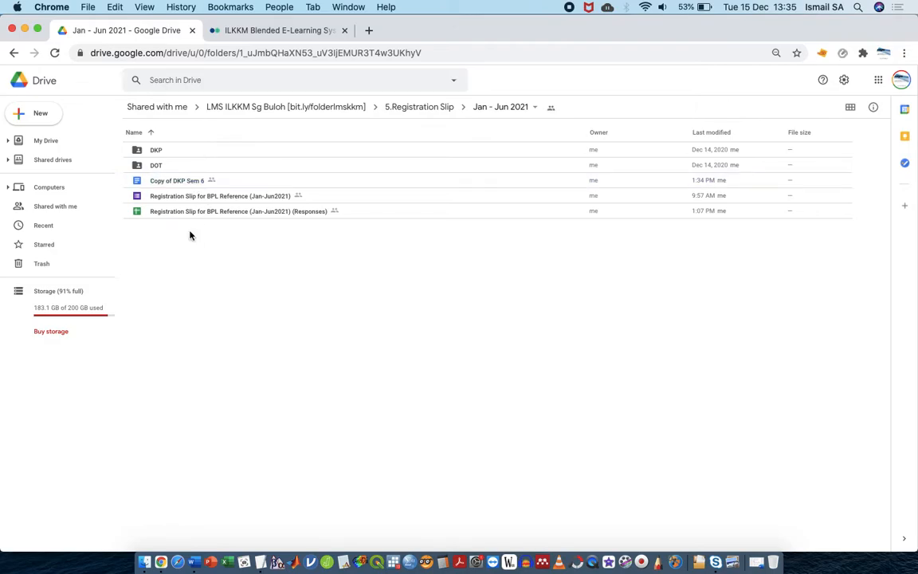
{"action": "left_click", "coordinate": [37, 113]}
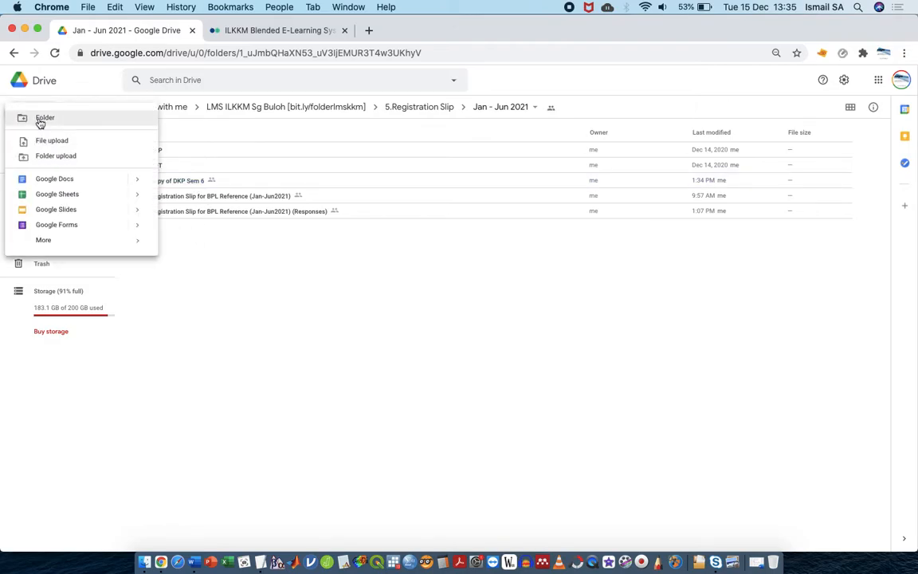
{"action": "left_click", "coordinate": [40, 121]}
{"action": "type", "text": "ADE"}
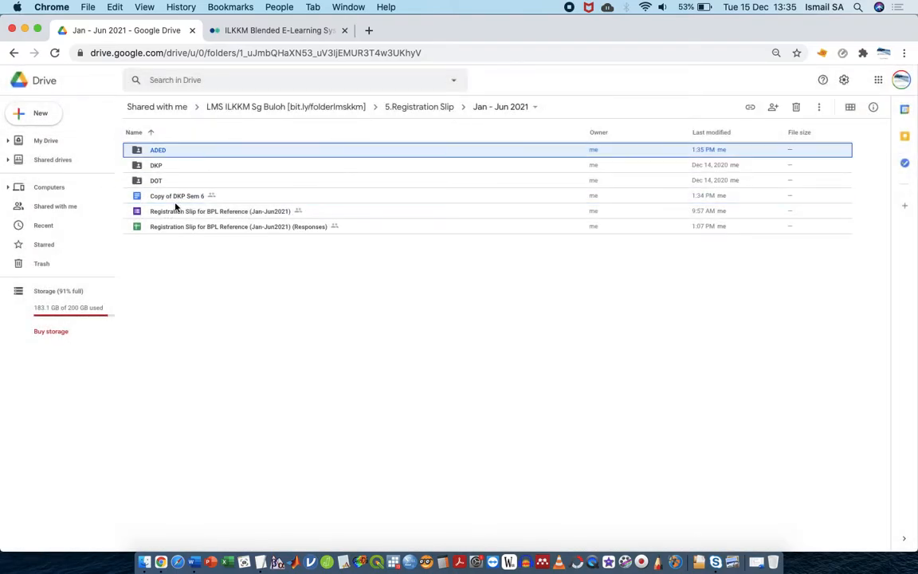
{"action": "left_click_drag", "start_coordinate": [183, 199], "coordinate": [181, 150]}
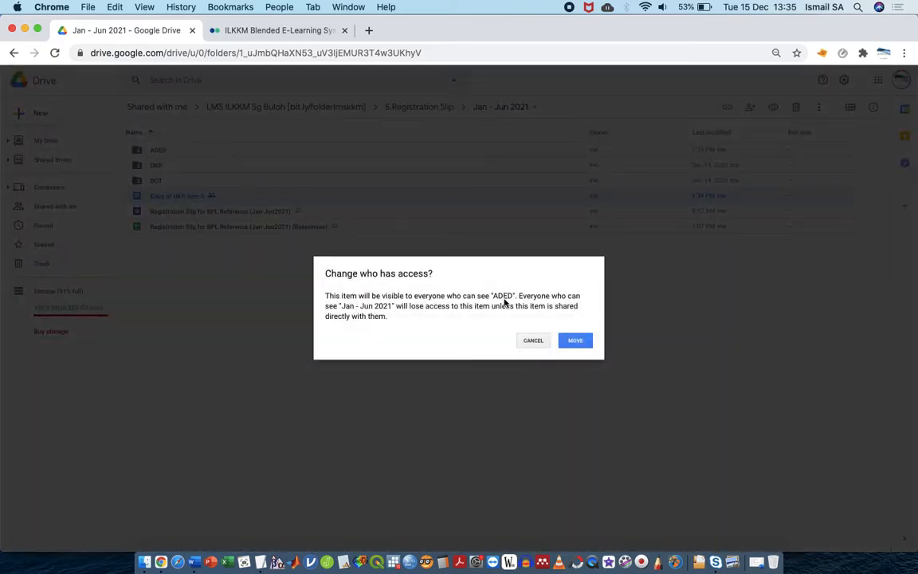
{"action": "left_click", "coordinate": [574, 339]}
Inside ADED, rename the copied file to 'ADED Sem1'
{"action": "double_click", "coordinate": [156, 152]}
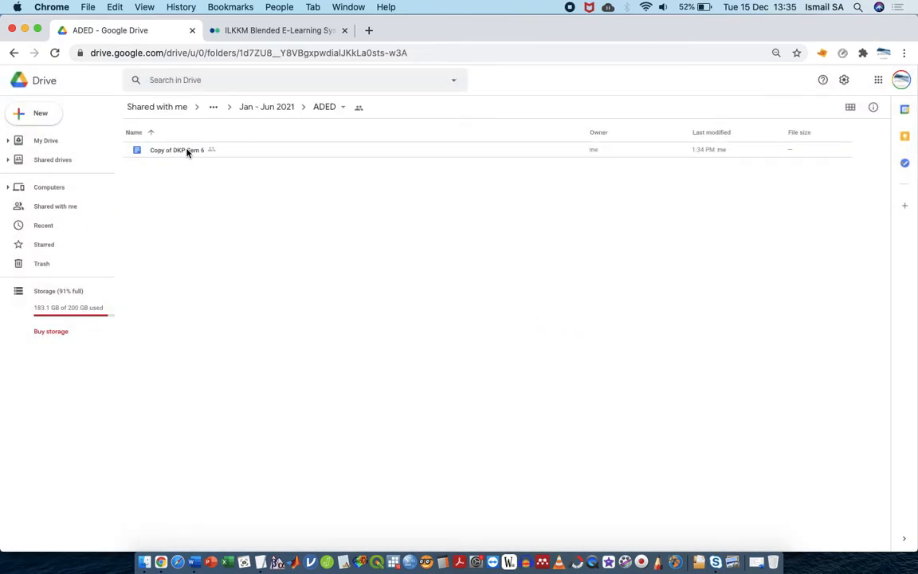
{"action": "left_click", "coordinate": [187, 152]}
{"action": "right_click", "coordinate": [188, 151]}
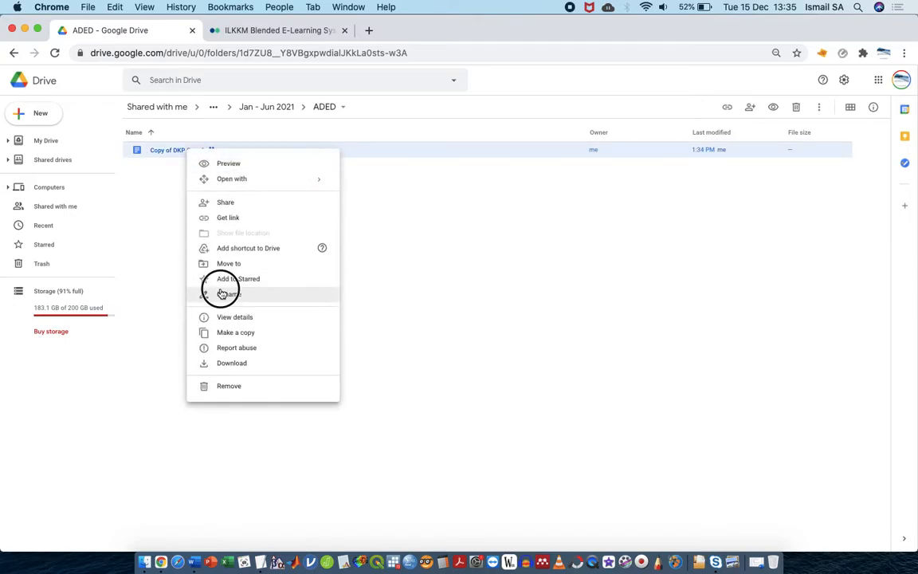
{"action": "left_click", "coordinate": [222, 294]}
{"action": "type", "text": "ADED Sem1"}
{"action": "key", "text": "Return"}
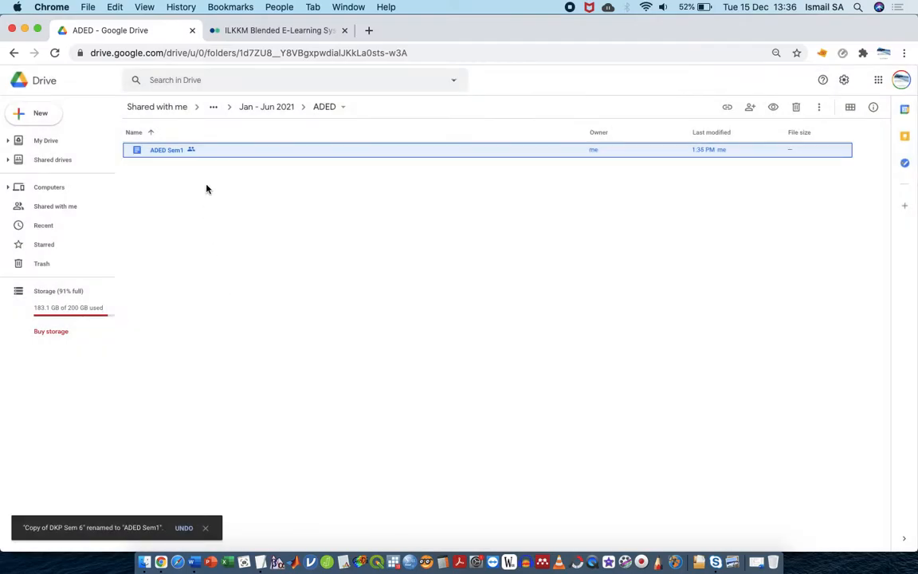
Copy ADED Sem1, rename the duplicate 'ADED Sem2', then open ADED Sem1
{"action": "right_click", "coordinate": [213, 160]}
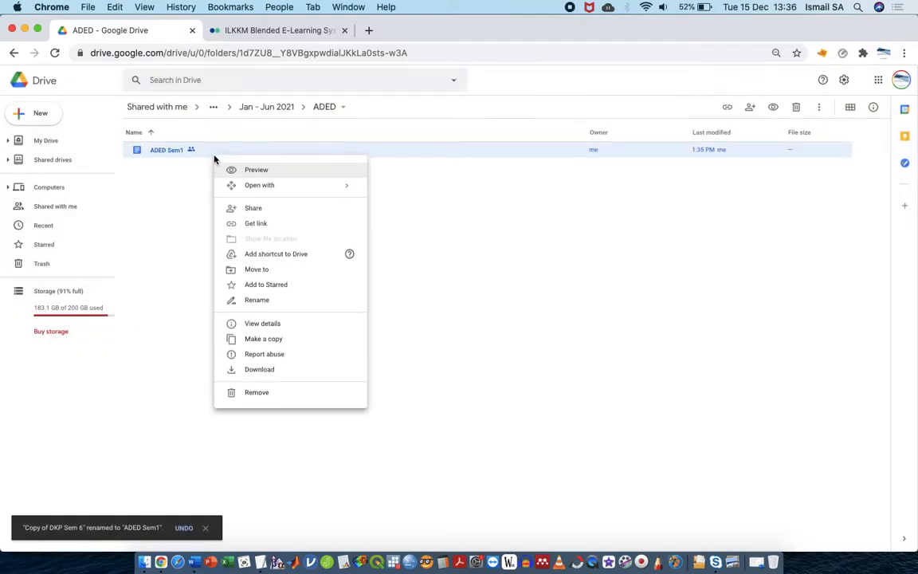
{"action": "left_click", "coordinate": [297, 340]}
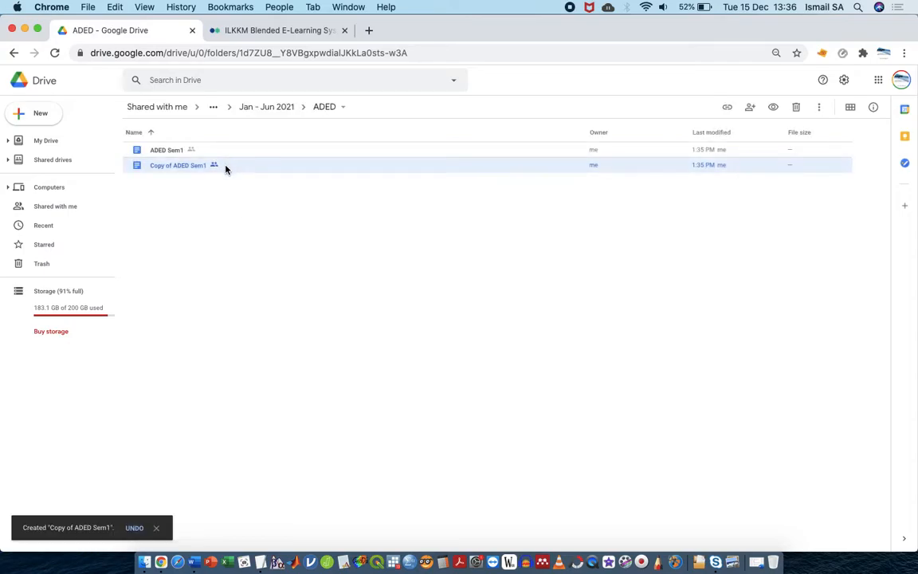
{"action": "right_click", "coordinate": [225, 169]}
{"action": "left_click", "coordinate": [265, 313]}
{"action": "type", "text": "ADED Sem2"}
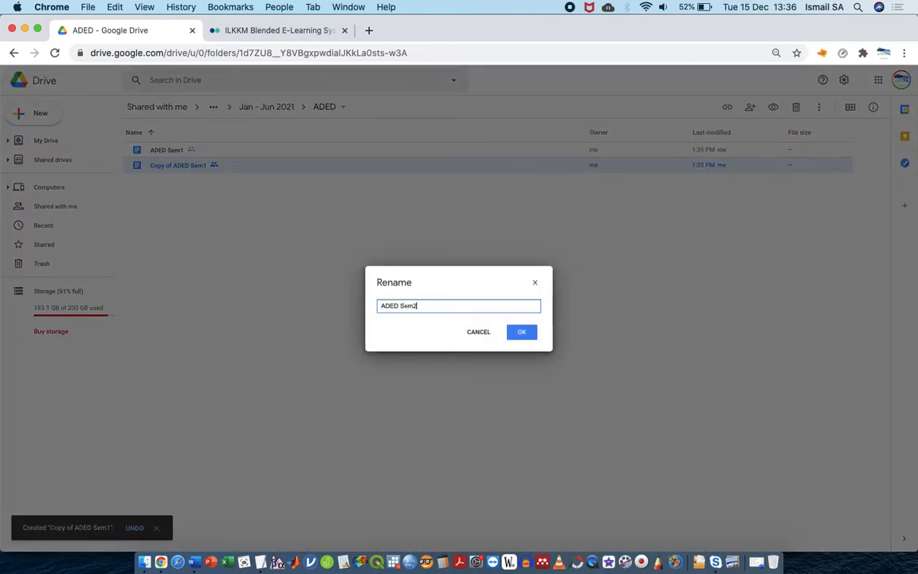
{"action": "key", "text": "Return"}
{"action": "left_click", "coordinate": [230, 219]}
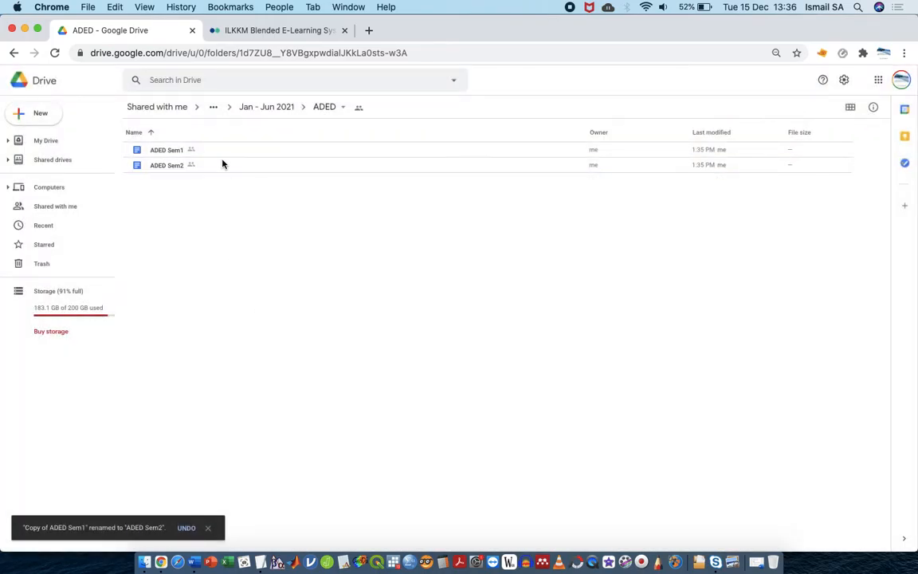
{"action": "double_click", "coordinate": [221, 151]}
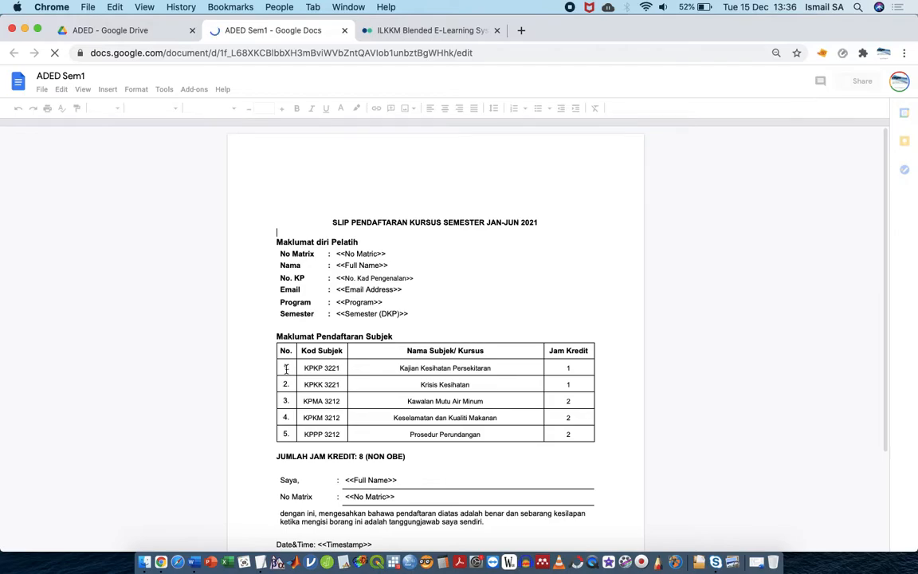
Erase all five subject rows in the ADED Sem1 table and load ilkkm.org.my in the other tab
{"action": "left_click_drag", "start_coordinate": [306, 367], "coordinate": [566, 433]}
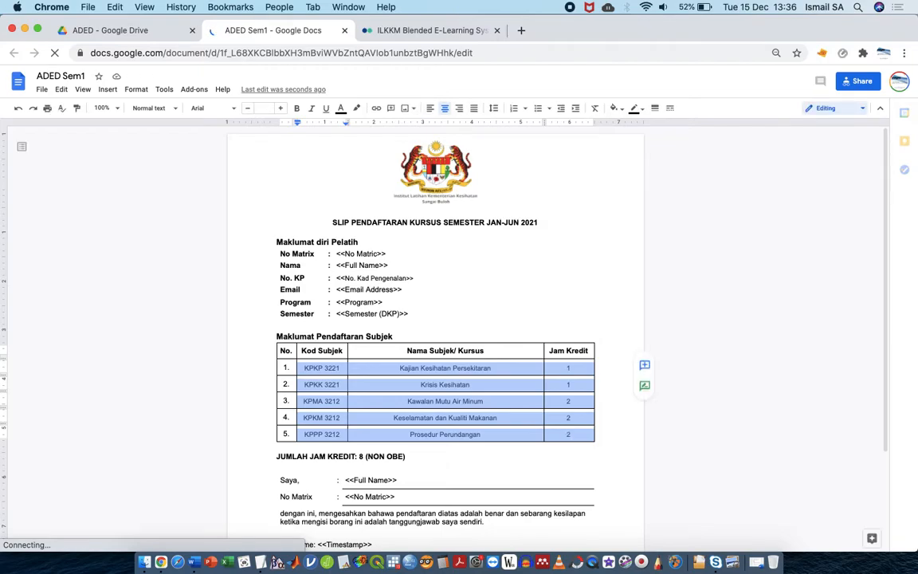
{"action": "key", "text": "Delete"}
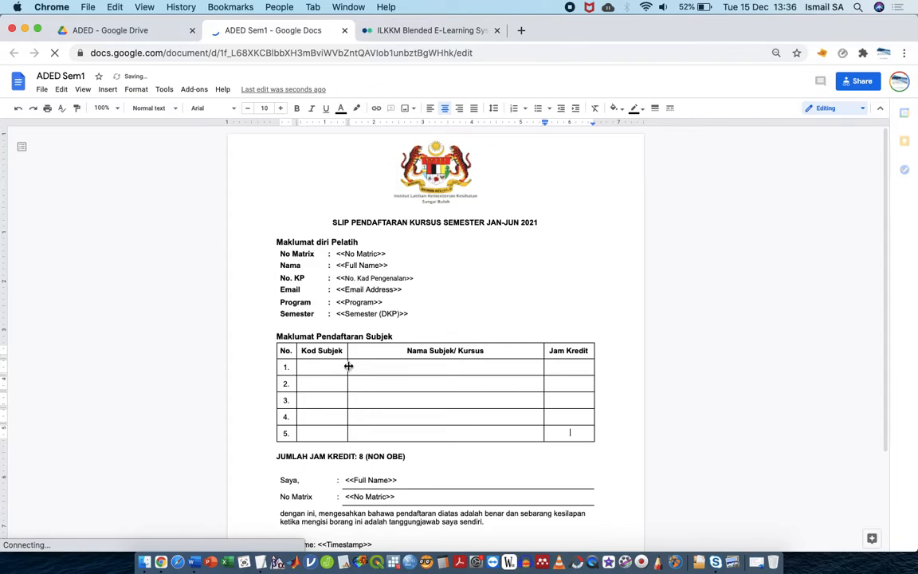
{"action": "left_click", "coordinate": [484, 32]}
{"action": "type", "text": "ill"}
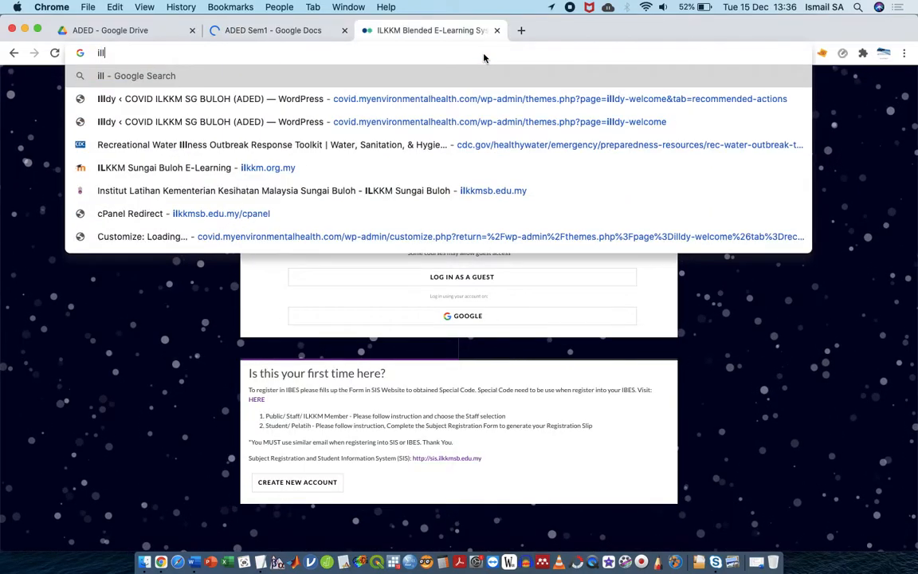
{"action": "key", "text": "BackSpace"}
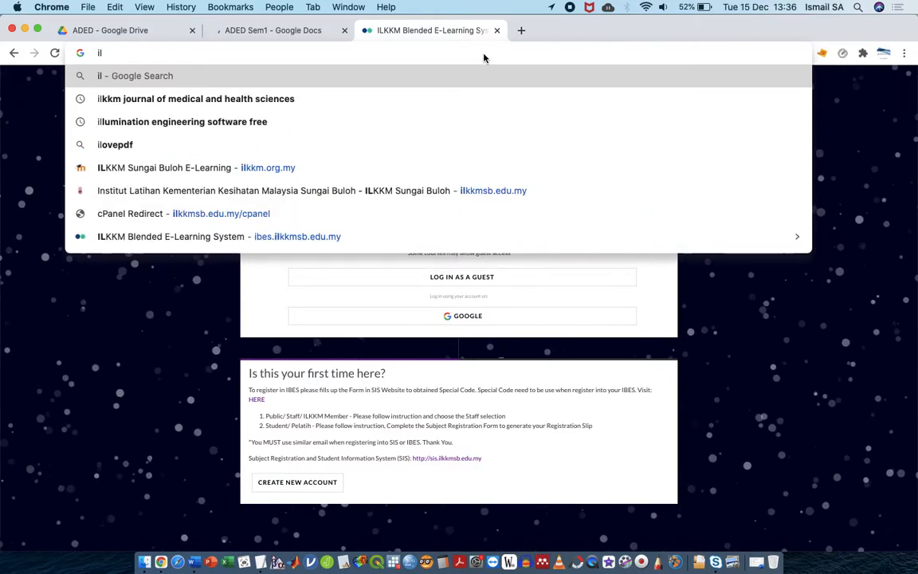
{"action": "type", "text": "kkm"}
{"action": "key", "text": "Return"}
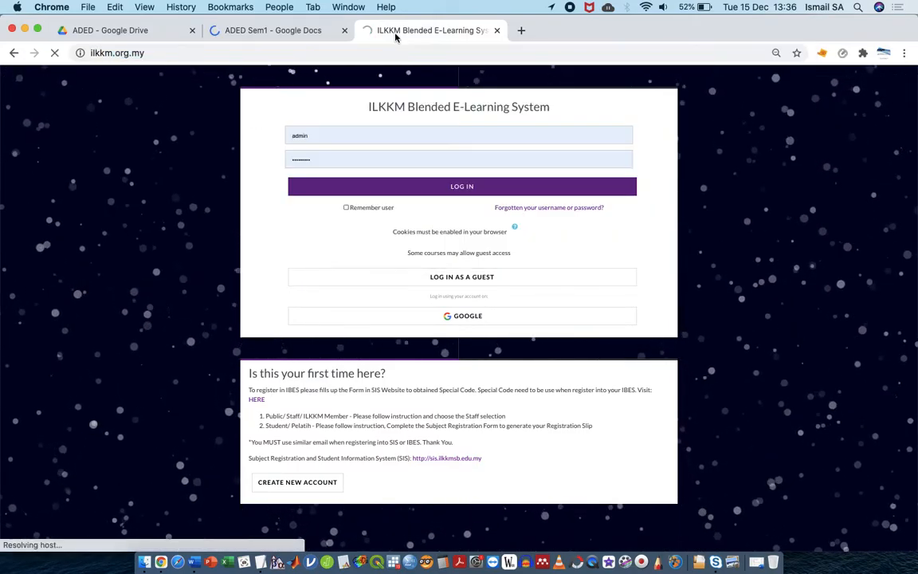
{"action": "left_click", "coordinate": [309, 38]}
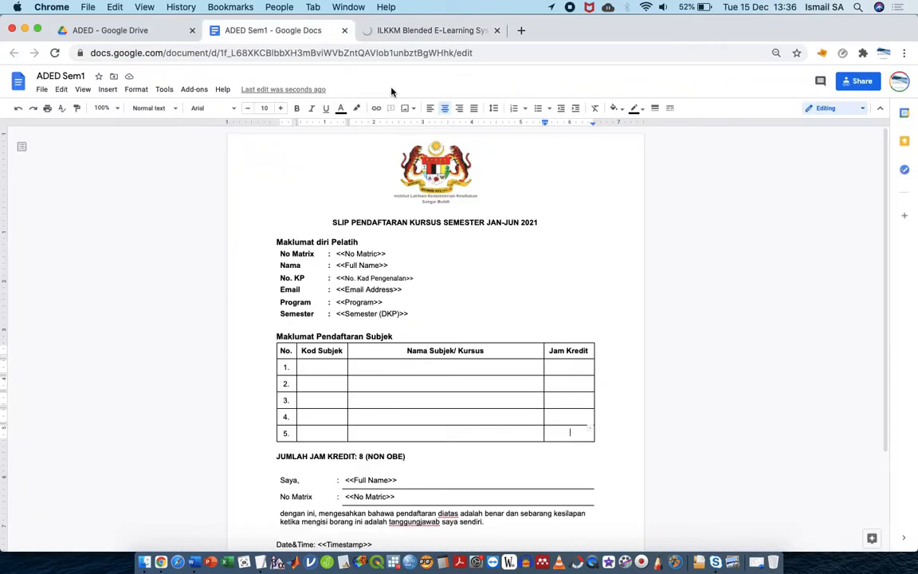
{"action": "left_click", "coordinate": [442, 32]}
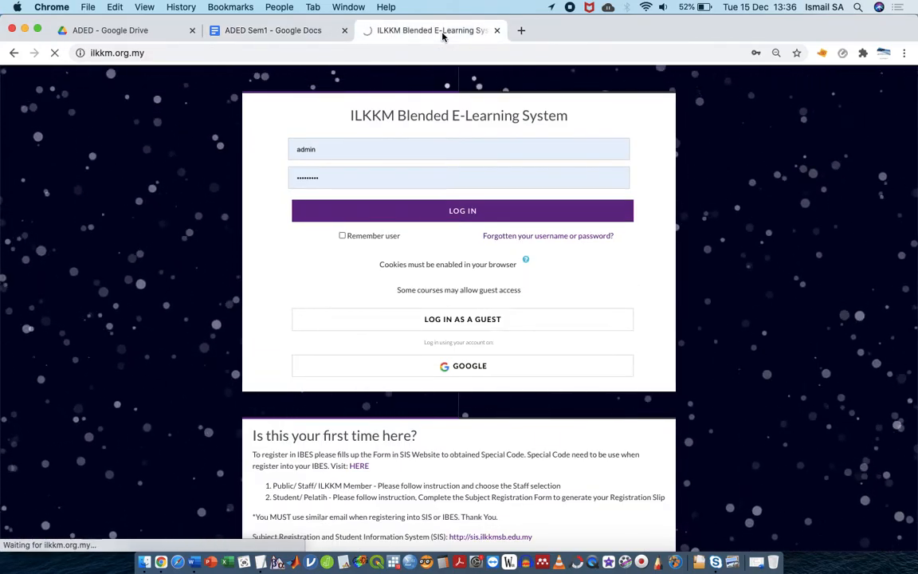
{"action": "left_click", "coordinate": [330, 34]}
Fill table row 1 with EDES 1234, Epid Surveillance and 4 credit hours
{"action": "left_click", "coordinate": [321, 364]}
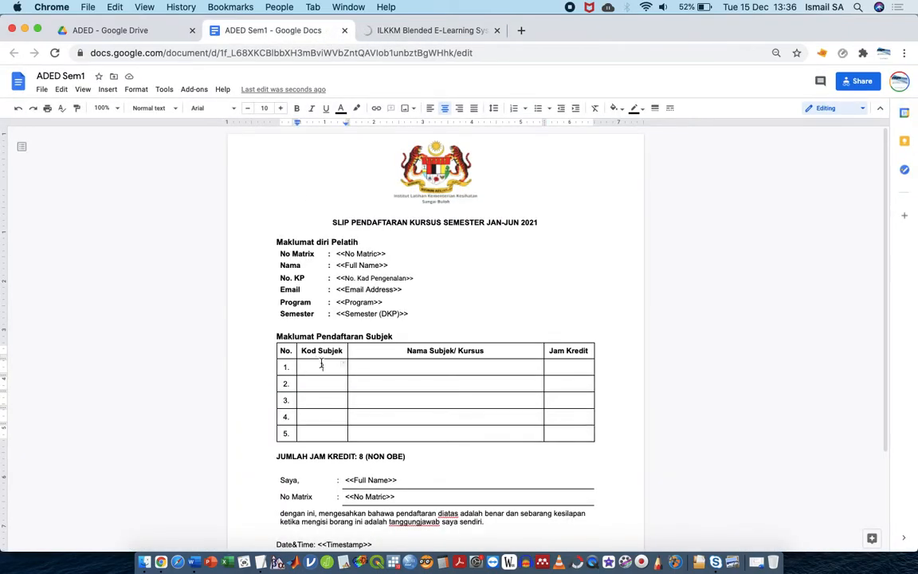
{"action": "type", "text": "a"}
{"action": "key", "text": "BackSpace"}
{"action": "key", "text": "BackSpace"}
{"action": "type", "text": "EDES"}
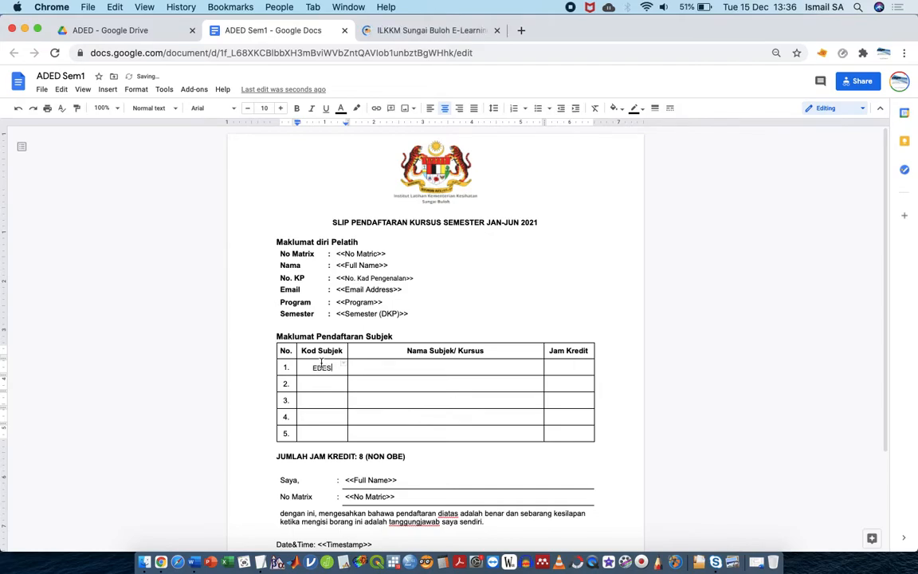
{"action": "type", "text": " 1234"}
{"action": "key", "text": "Tab"}
{"action": "type", "text": "Epid Surveillance"}
{"action": "key", "text": "Tab"}
{"action": "type", "text": "4"}
{"action": "left_click", "coordinate": [315, 390]}
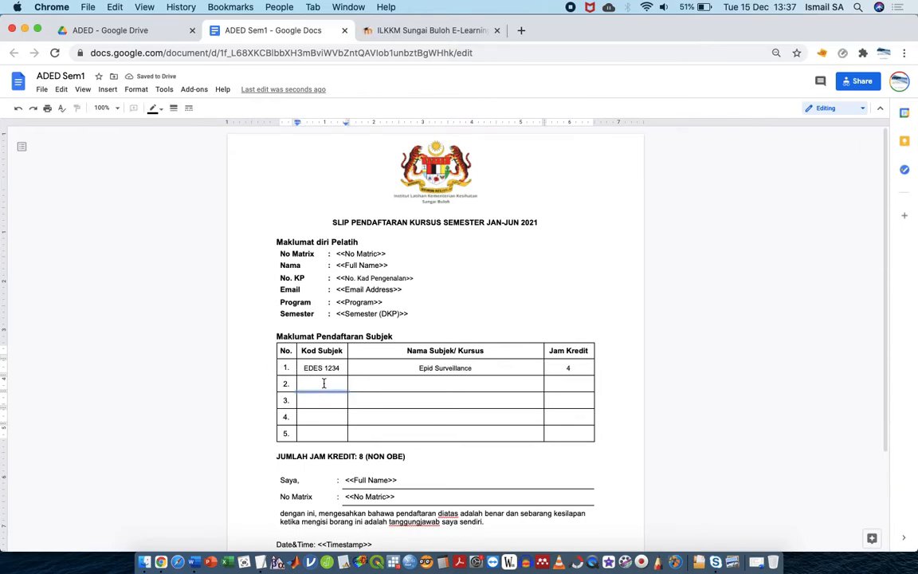
Enter row 2 as EDOM 1234, Outbreak, leaving its credit hours blank
{"action": "left_click", "coordinate": [323, 383]}
{"action": "type", "text": "E"}
{"action": "key", "text": "Tab"}
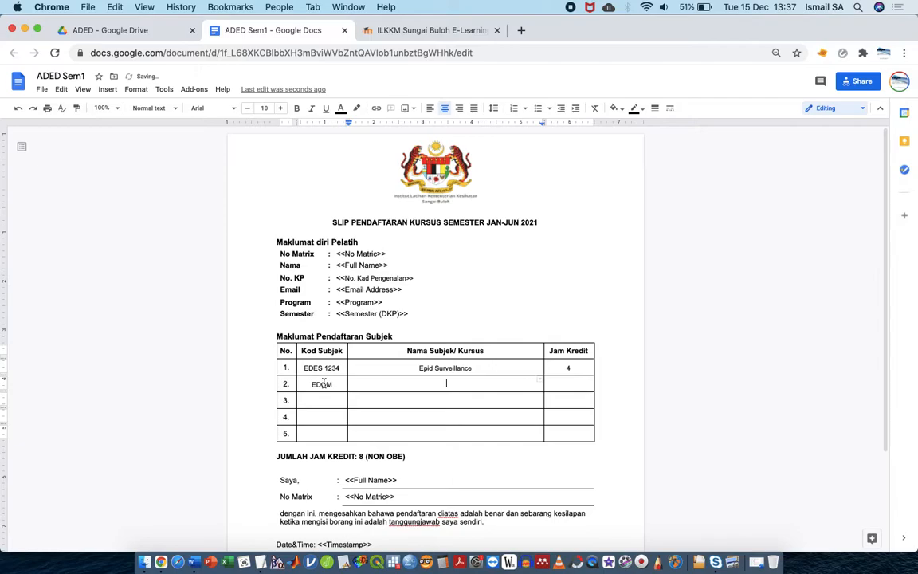
{"action": "type", "text": "Outbreak"}
{"action": "key", "text": "Tab"}
{"action": "type", "text": "3"}
{"action": "left_click", "coordinate": [335, 385]}
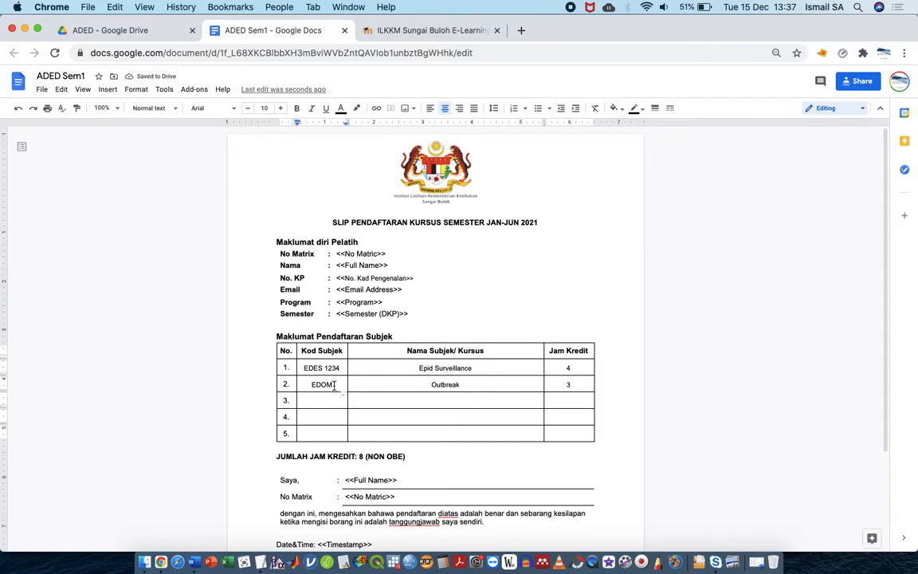
{"action": "type", "text": "1234"}
{"action": "left_click", "coordinate": [579, 386]}
{"action": "key", "text": "BackSpace"}
Fill row 3 with code EDPA 1123, a subject name starting 'Ep' and 3 credits
{"action": "key", "text": "shift+Tab"}
{"action": "key", "text": "shift+Tab"}
{"action": "type", "text": "asl"}
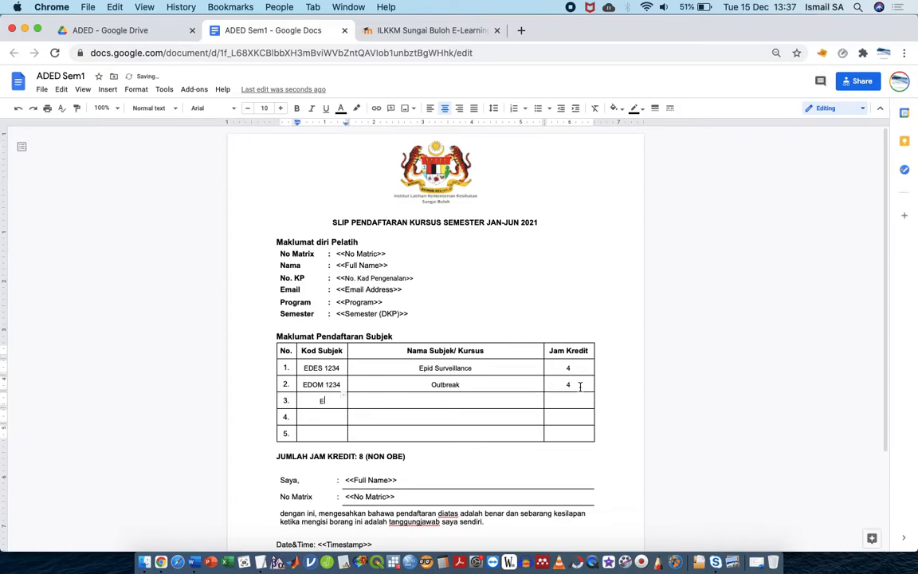
{"action": "type", "text": "PA"}
{"action": "key", "text": "Tab"}
{"action": "type", "text": "Ep"}
{"action": "key", "text": "Tab"}
{"action": "type", "text": "3"}
{"action": "left_click", "coordinate": [340, 402]}
{"action": "type", "text": "1123"}
Enter codes EDAS 1123 and EDOD 1134 with subject name 'sasa' in rows 4 and 5
{"action": "left_click", "coordinate": [333, 415]}
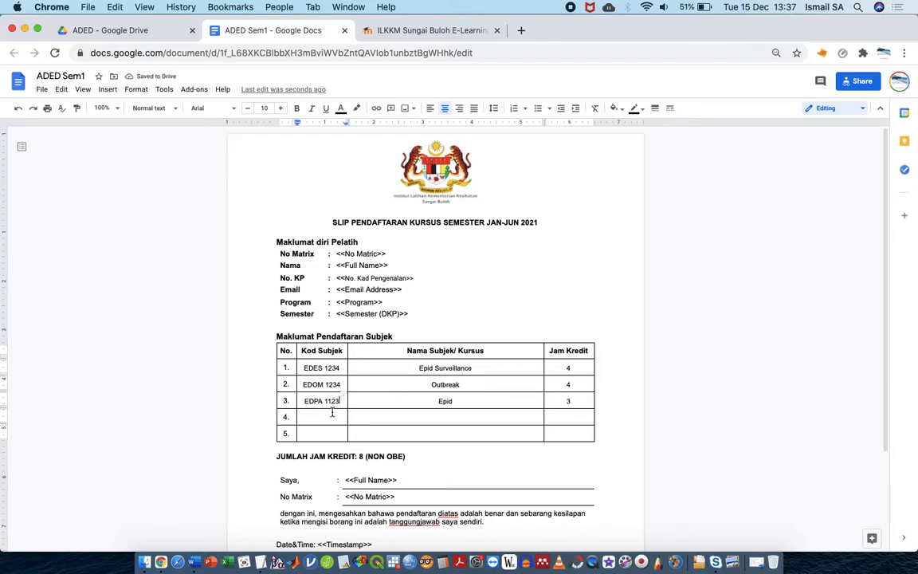
{"action": "type", "text": "ED"}
{"action": "type", "text": "AS 1"}
{"action": "type", "text": " 1123"}
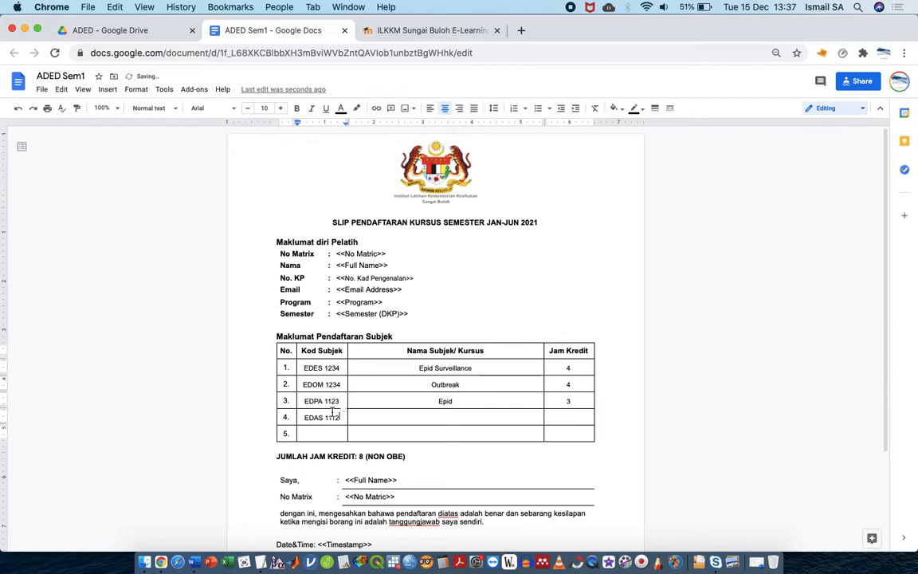
{"action": "left_click", "coordinate": [325, 431]}
{"action": "type", "text": "EDOD 1134"}
{"action": "left_click", "coordinate": [432, 416]}
{"action": "type", "text": "sasa"}
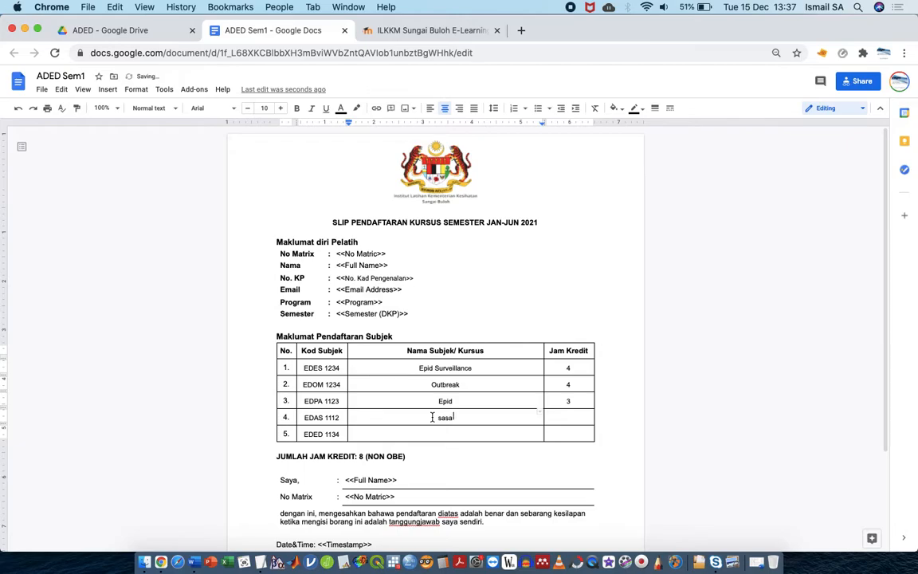
{"action": "key", "text": "Down"}
{"action": "type", "text": "sasa"}
Give rows 4 and 5 credit hours 2 and 4, then close ADED Sem1
{"action": "left_click", "coordinate": [568, 416]}
{"action": "type", "text": "2"}
{"action": "left_click", "coordinate": [577, 436]}
{"action": "type", "text": "4"}
{"action": "left_click", "coordinate": [700, 383]}
{"action": "key", "text": "super+w"}
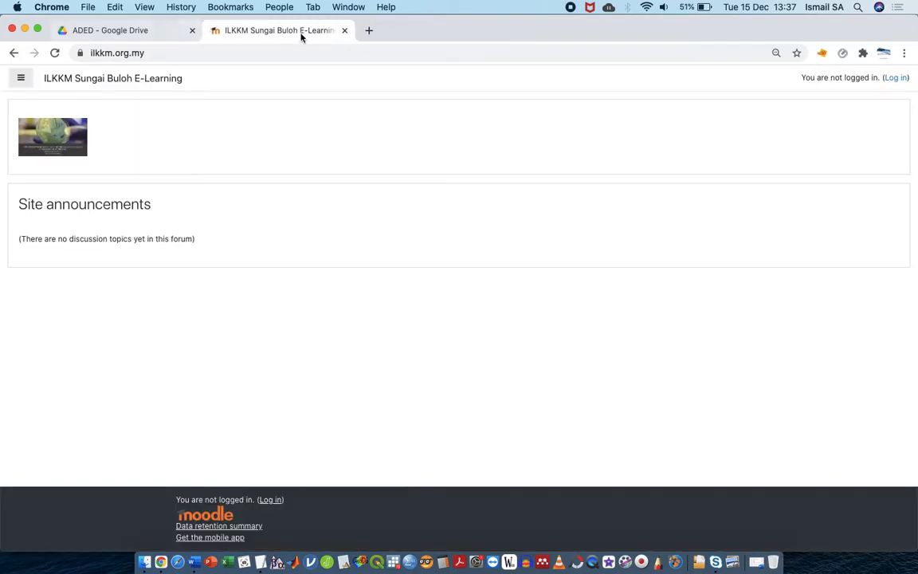
Close the e-learning tab and open the ADED folder within Jan - Jun 2021
{"action": "left_click", "coordinate": [344, 30]}
{"action": "left_click", "coordinate": [193, 182]}
{"action": "left_click", "coordinate": [269, 112]}
{"action": "left_click", "coordinate": [220, 209]}
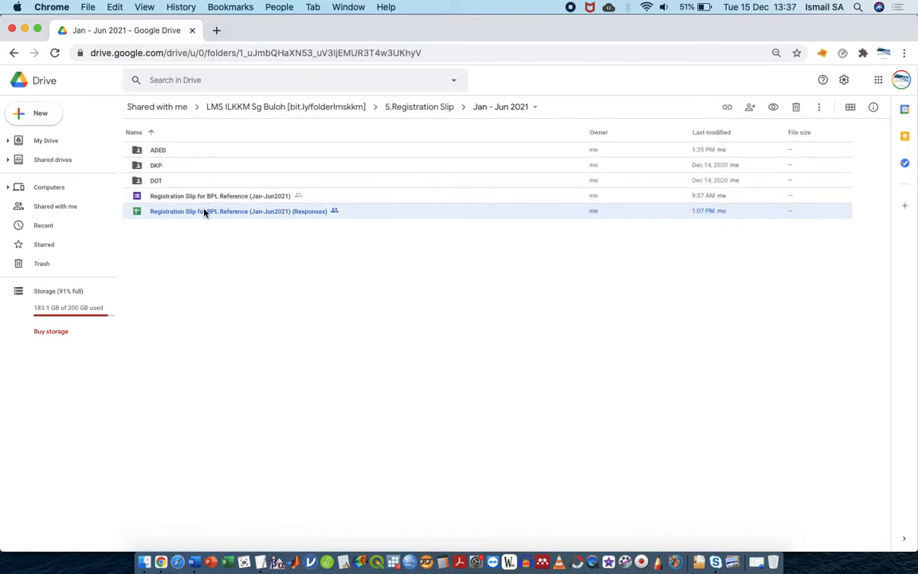
{"action": "double_click", "coordinate": [168, 151]}
Create an 'ADED Slip' folder there, then return to Jan - Jun 2021
{"action": "left_click", "coordinate": [48, 113]}
{"action": "left_click", "coordinate": [67, 121]}
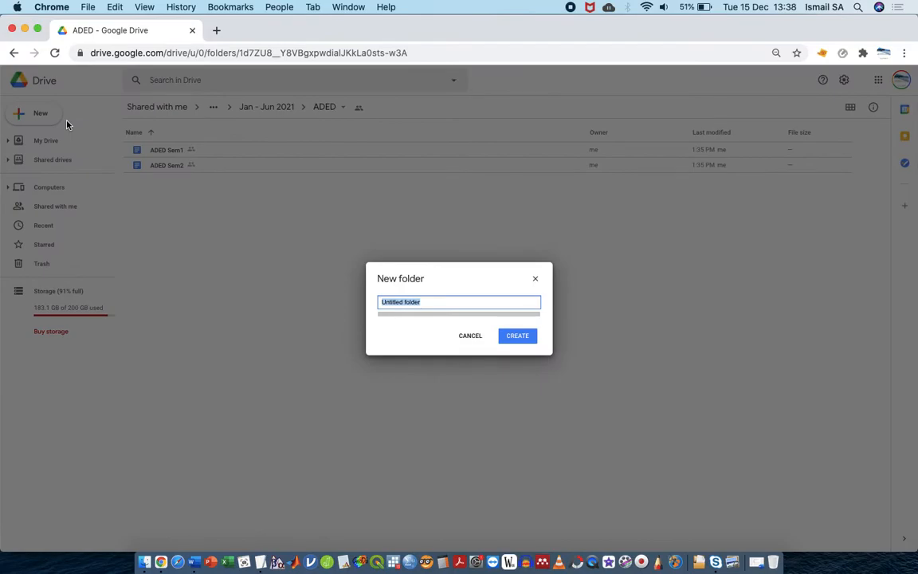
{"action": "type", "text": "ADE"}
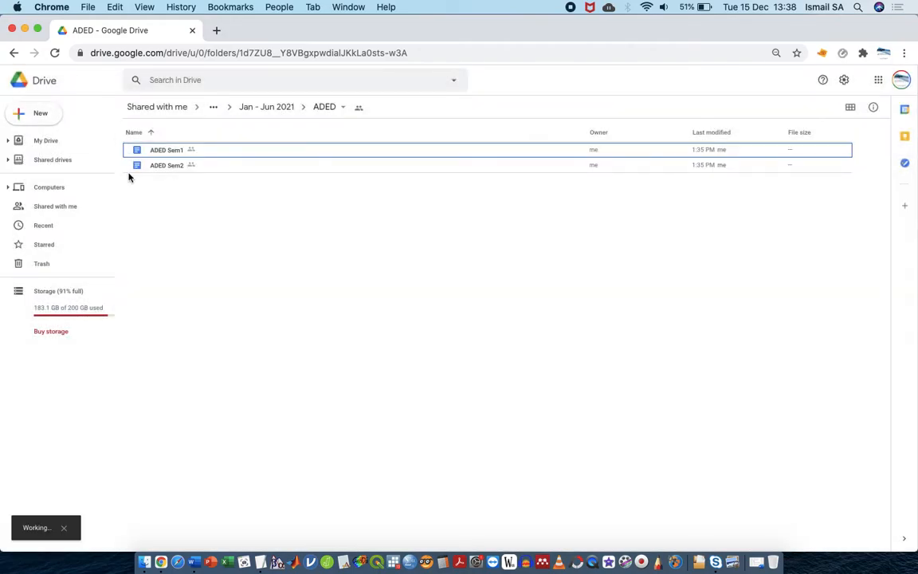
{"action": "left_click", "coordinate": [267, 107]}
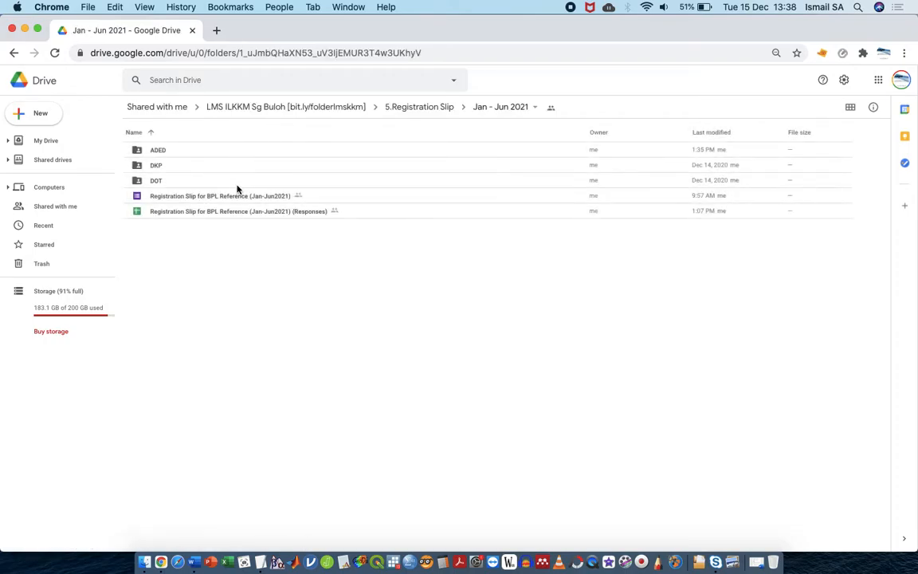
{"action": "left_click", "coordinate": [234, 212]}
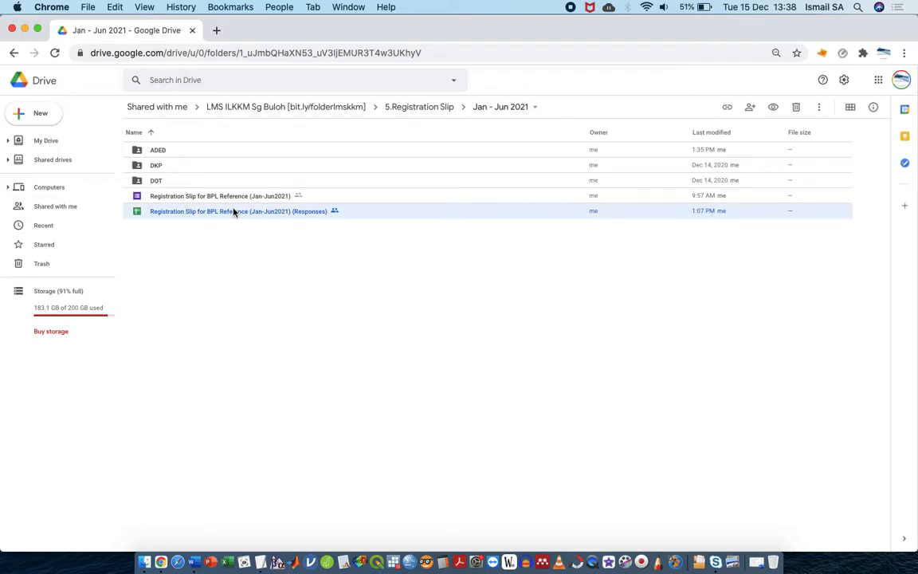
Open the Registration Slip responses spreadsheet and launch AutoCrat to see jobs dkp_s1 to dkp_s6
{"action": "double_click", "coordinate": [234, 212]}
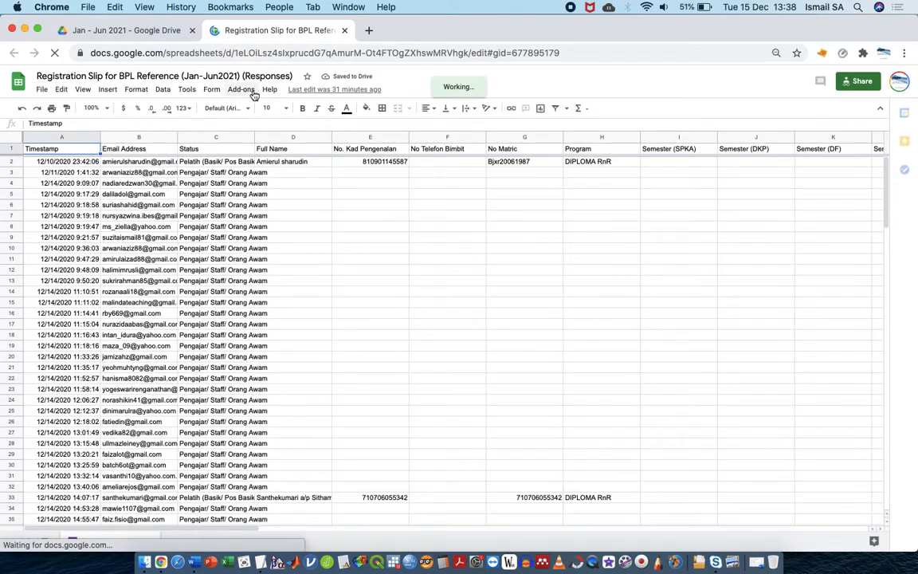
{"action": "left_click", "coordinate": [247, 90]}
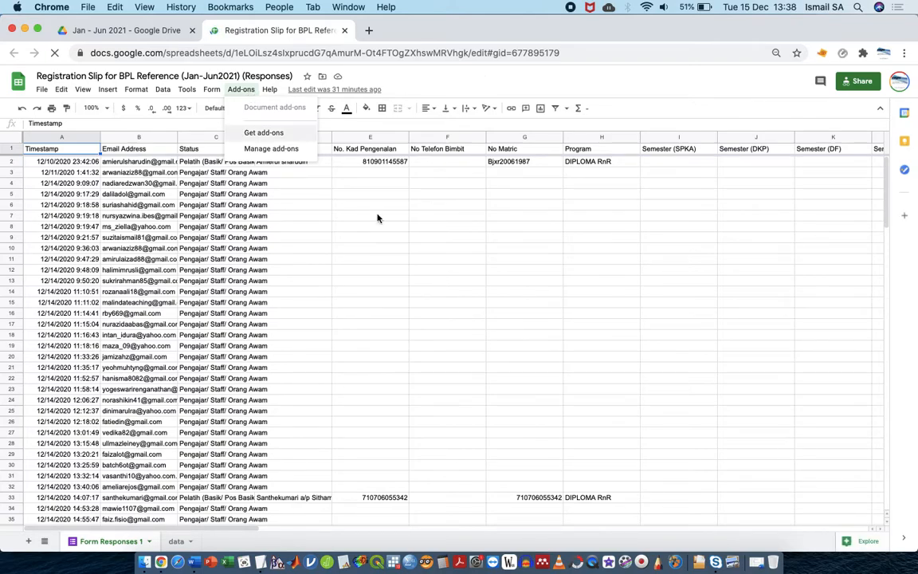
{"action": "mouse_move", "coordinate": [351, 136]}
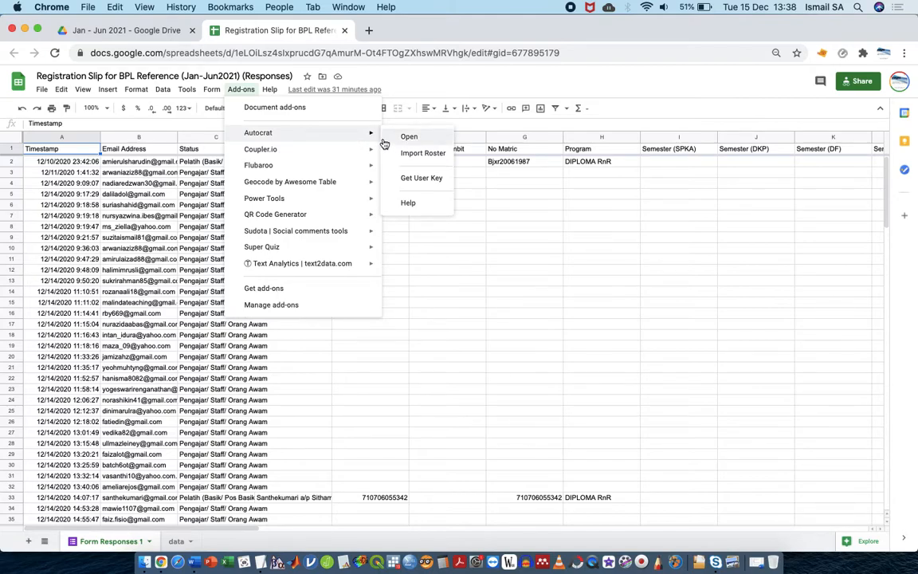
{"action": "left_click", "coordinate": [385, 138]}
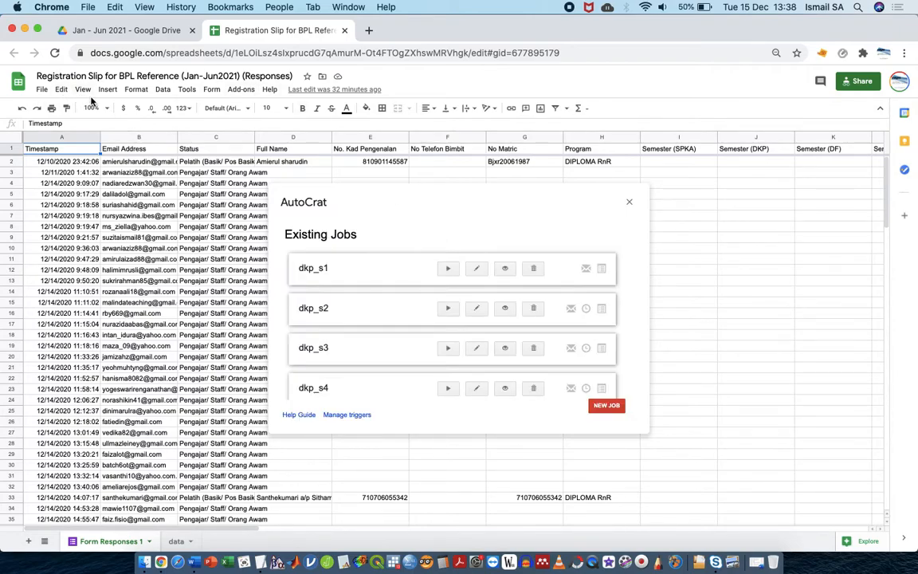
{"action": "scroll", "coordinate": [411, 304], "scroll_direction": "down", "scroll_amount": 3}
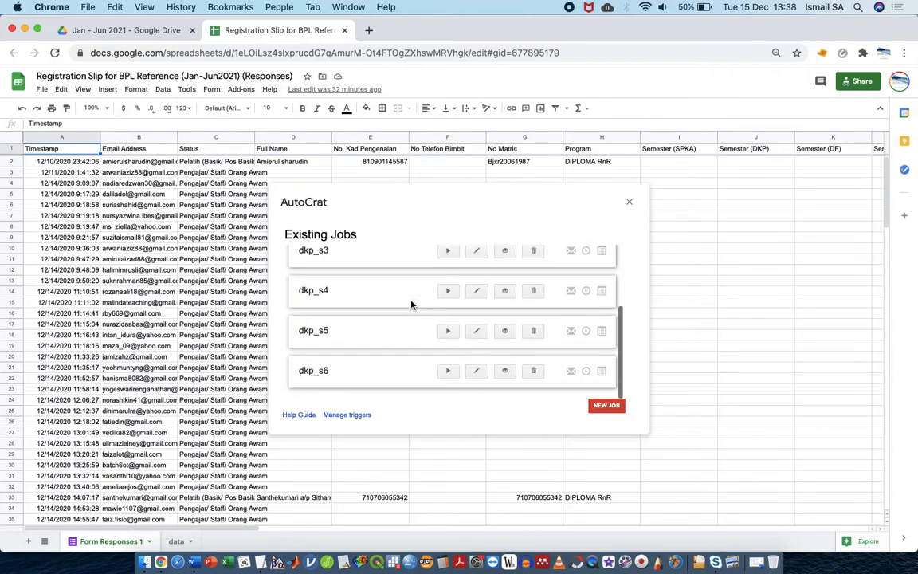
Create AutoCrat job 'aded_s1' using ADED Sem1 from Drive as its template
{"action": "left_click", "coordinate": [609, 406]}
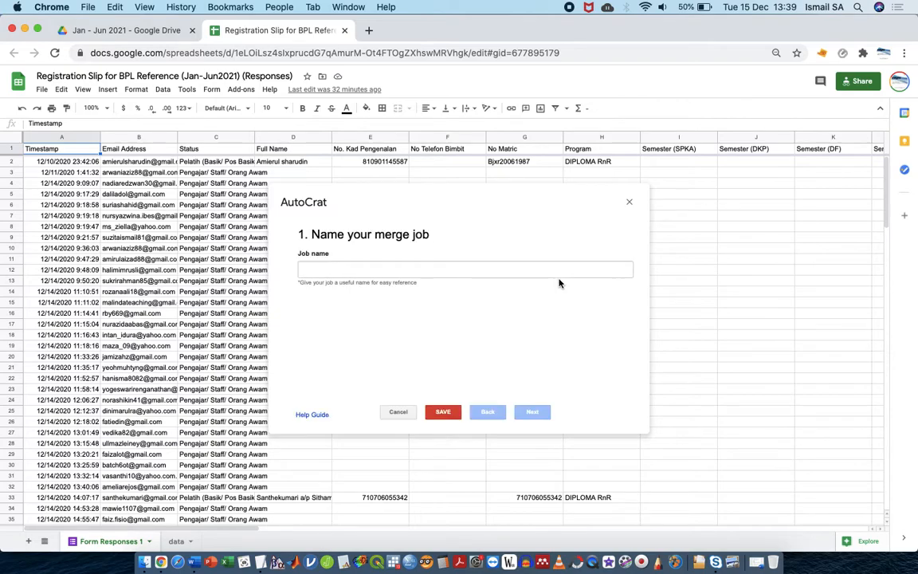
{"action": "left_click", "coordinate": [536, 267]}
{"action": "type", "text": "aded_s1"}
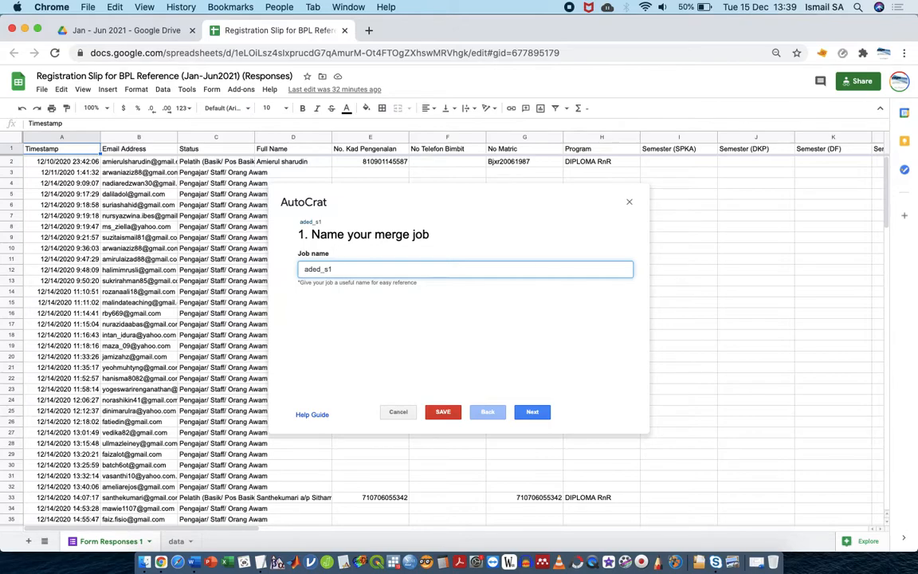
{"action": "left_click", "coordinate": [530, 412]}
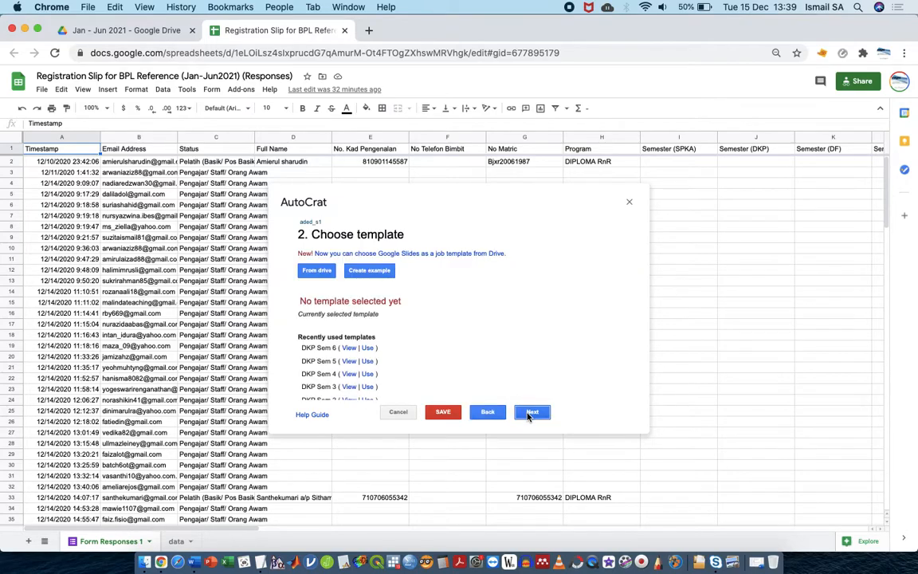
{"action": "left_click", "coordinate": [323, 274]}
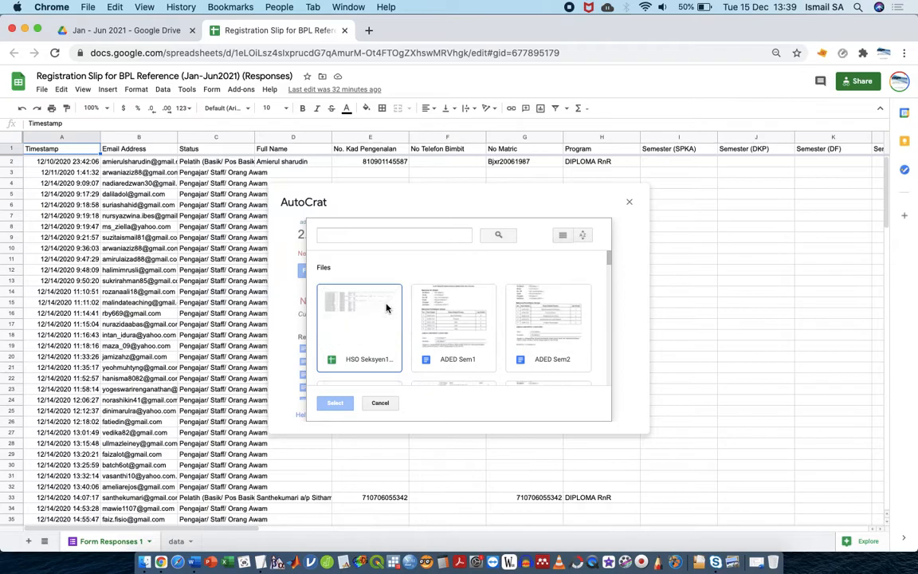
{"action": "left_click", "coordinate": [480, 335]}
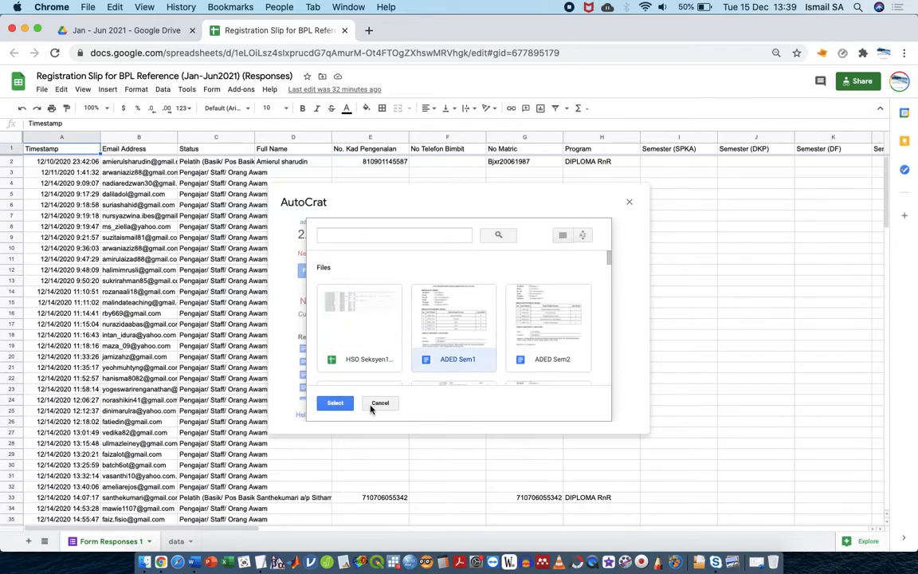
{"action": "left_click", "coordinate": [336, 404]}
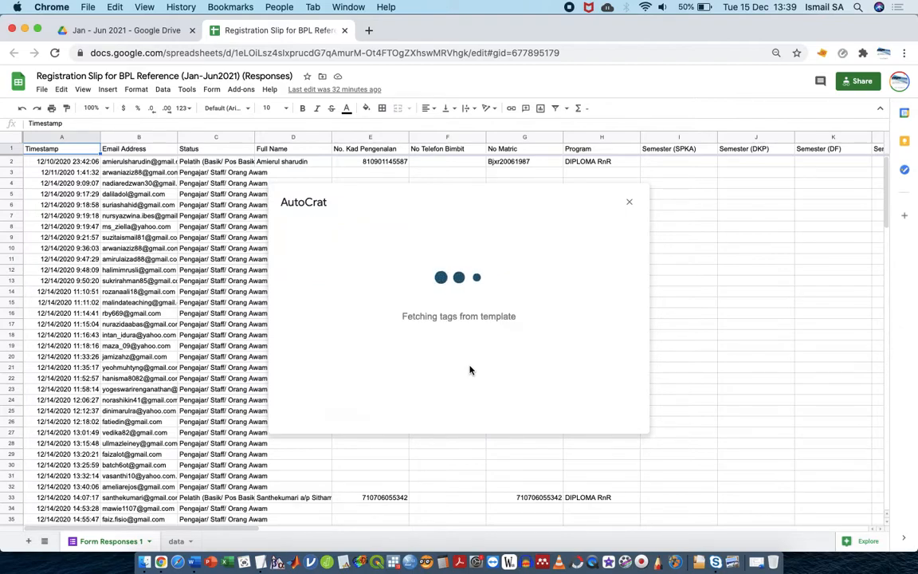
Choose the merge sheet and review tag mappings such as Program, Semester (DKP) and Timestamp
{"action": "left_click", "coordinate": [534, 411]}
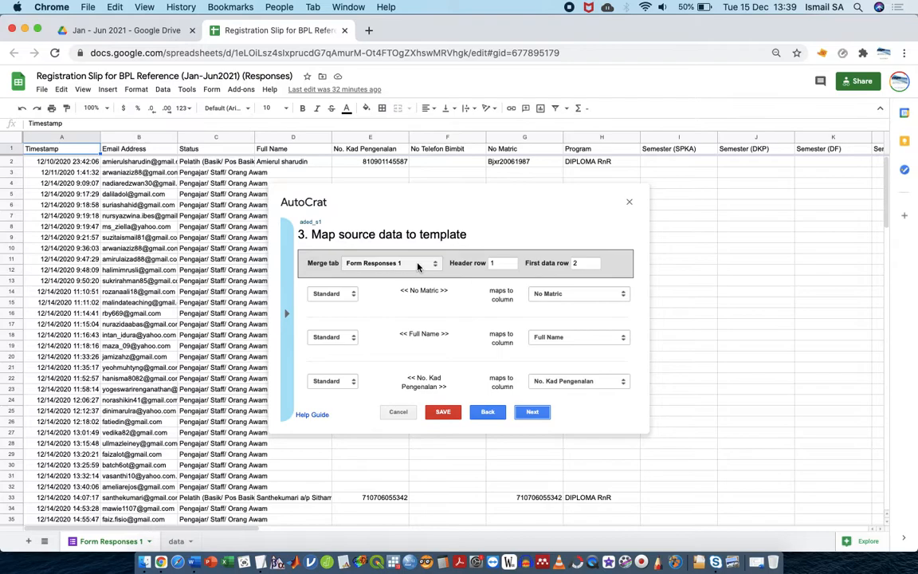
{"action": "left_click", "coordinate": [418, 267]}
{"action": "left_click", "coordinate": [415, 271]}
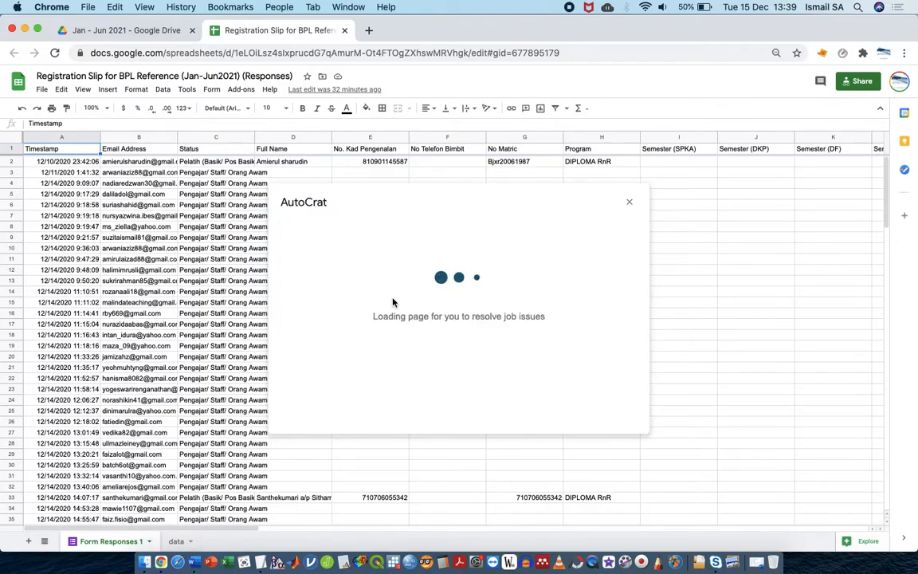
{"action": "scroll", "coordinate": [467, 303], "scroll_direction": "down", "scroll_amount": 5}
{"action": "scroll", "coordinate": [466, 304], "scroll_direction": "down", "scroll_amount": 2}
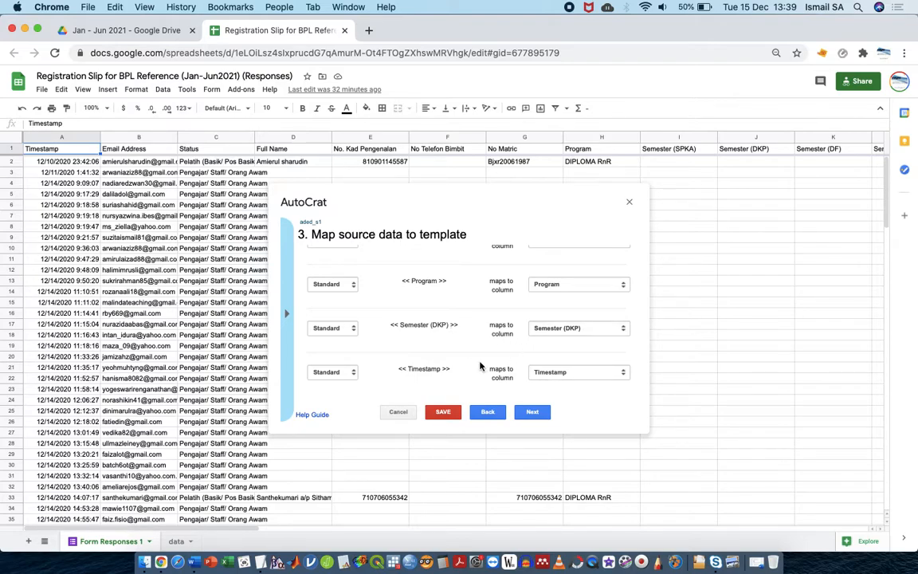
Set the output file name to <<Full Name>> and the file type to PDF
{"action": "left_click", "coordinate": [532, 412]}
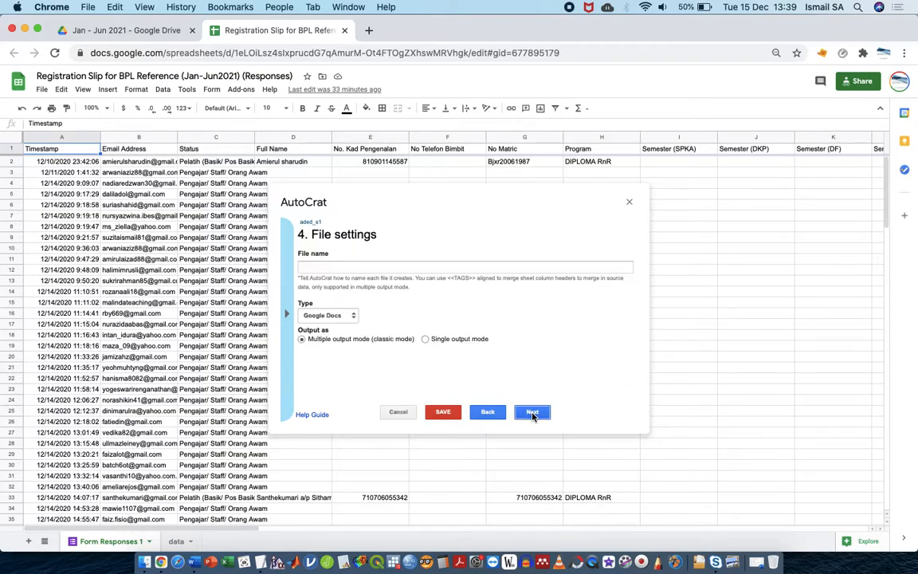
{"action": "left_click", "coordinate": [453, 266]}
{"action": "type", "text": "<<"}
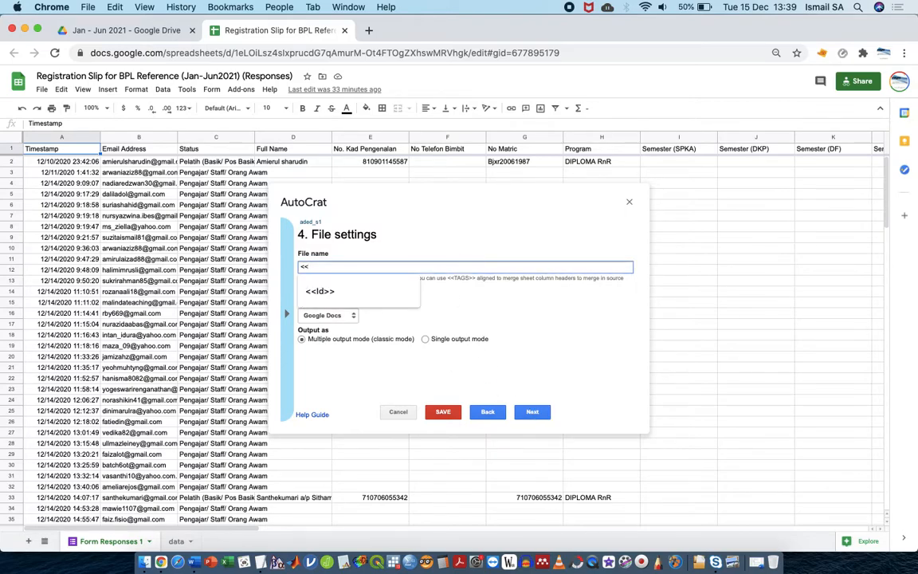
{"action": "type", "text": "Full Name>>"}
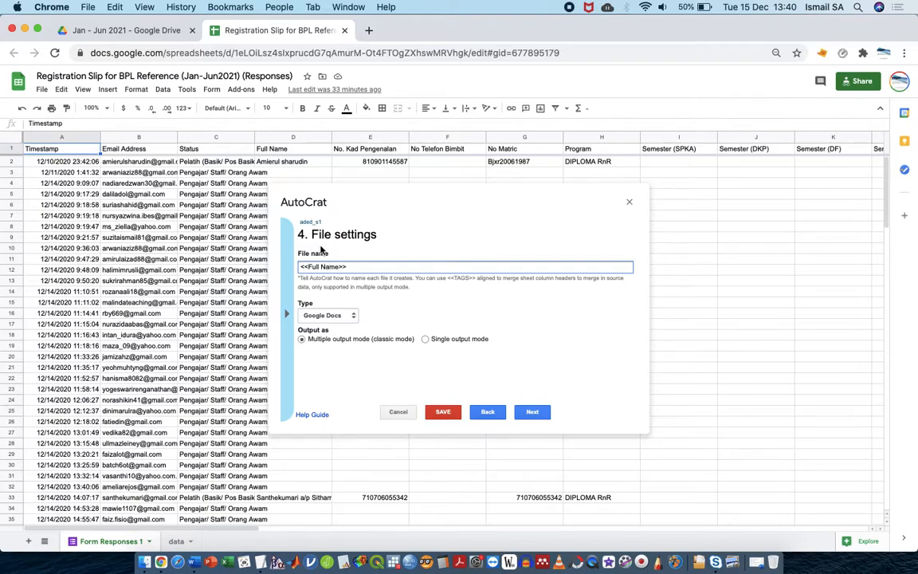
{"action": "left_click", "coordinate": [327, 315]}
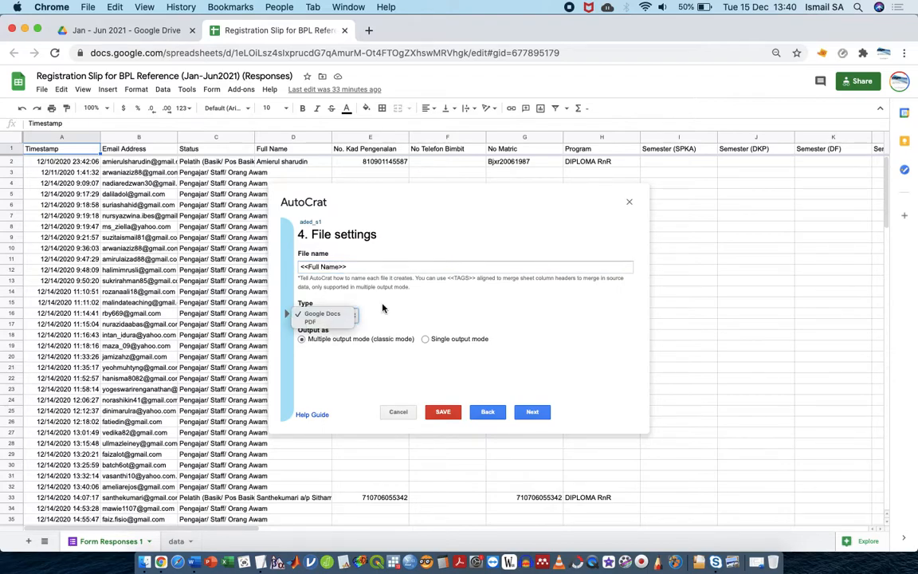
{"action": "left_click", "coordinate": [322, 313]}
{"action": "left_click", "coordinate": [334, 316]}
{"action": "left_click", "coordinate": [312, 322]}
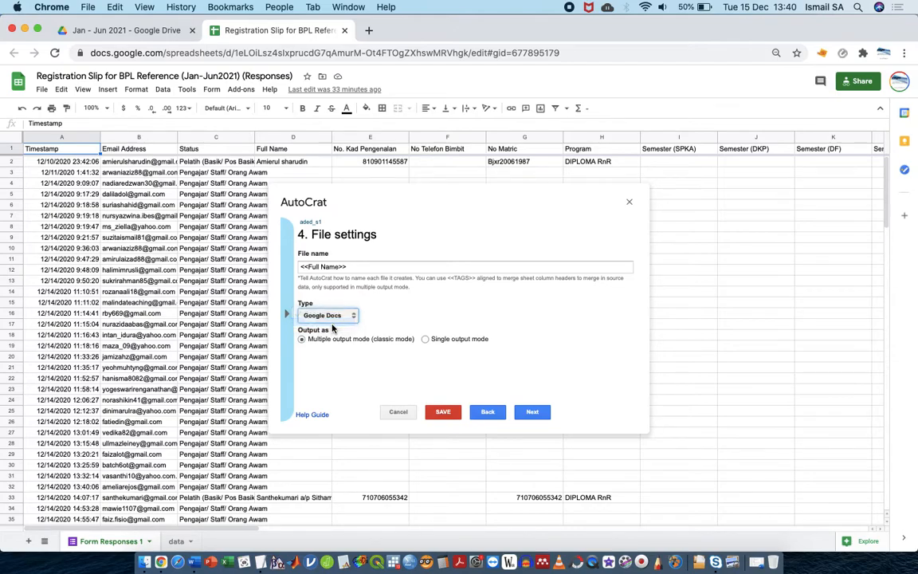
{"action": "left_click", "coordinate": [532, 411]}
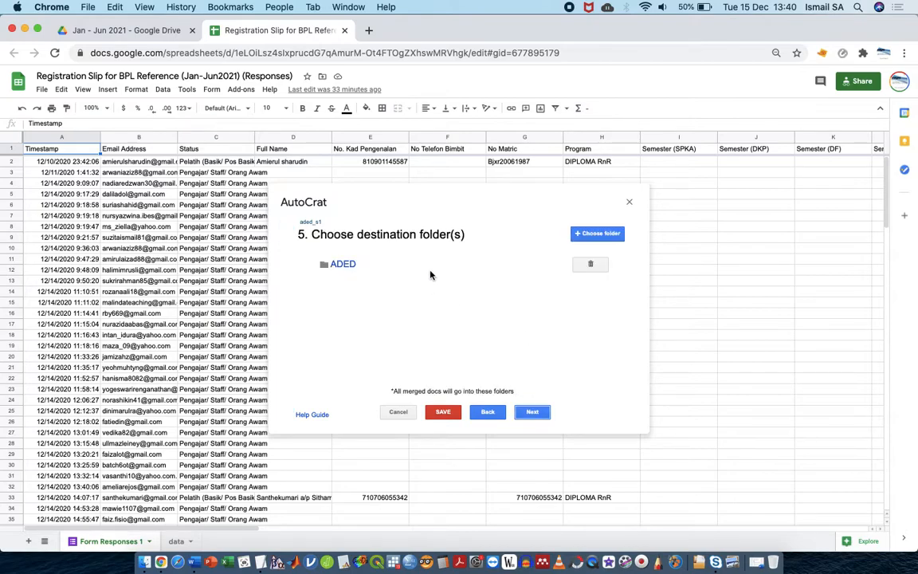
Replace the ADED destination folder with ADED Slip and advance to the merge-condition step
{"action": "left_click", "coordinate": [592, 265]}
{"action": "left_click", "coordinate": [604, 302]}
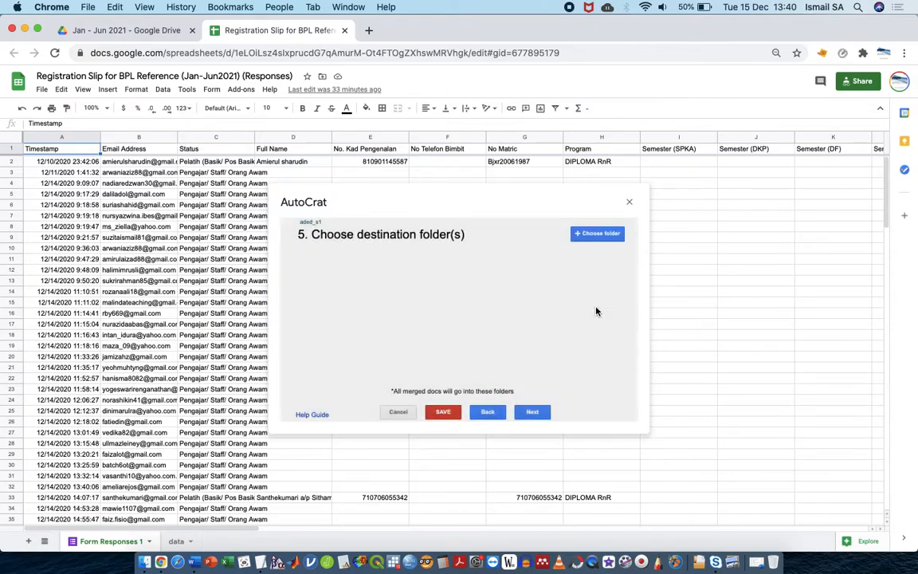
{"action": "left_click", "coordinate": [591, 234]}
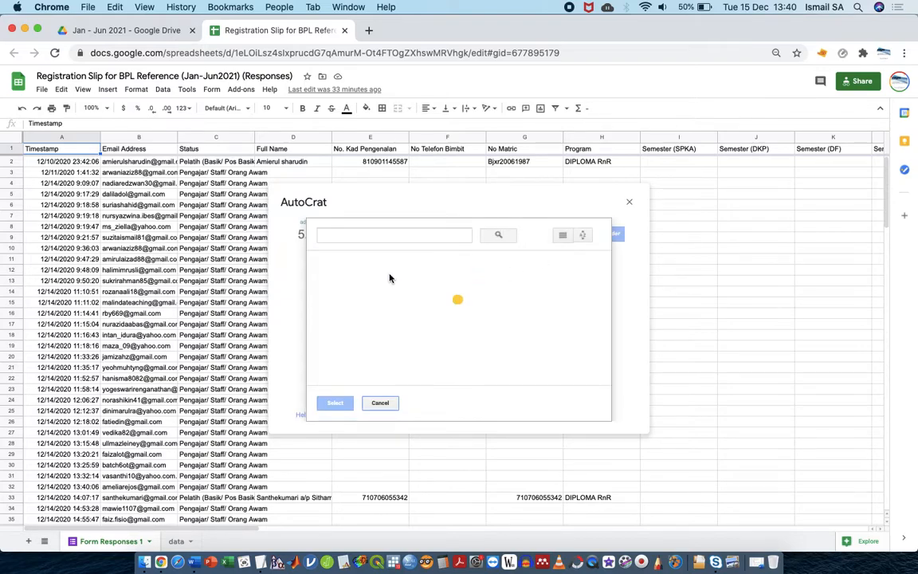
{"action": "left_click", "coordinate": [369, 297]}
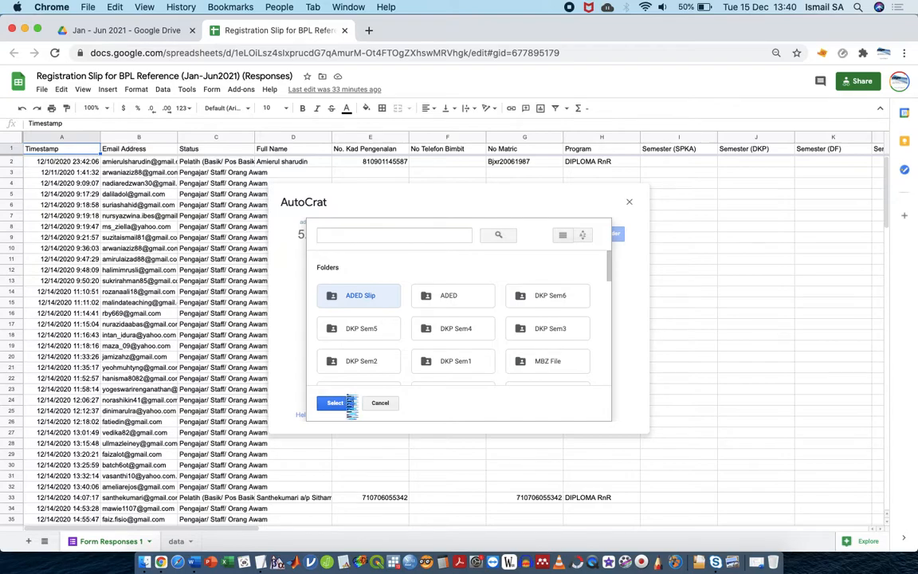
{"action": "left_click", "coordinate": [349, 404]}
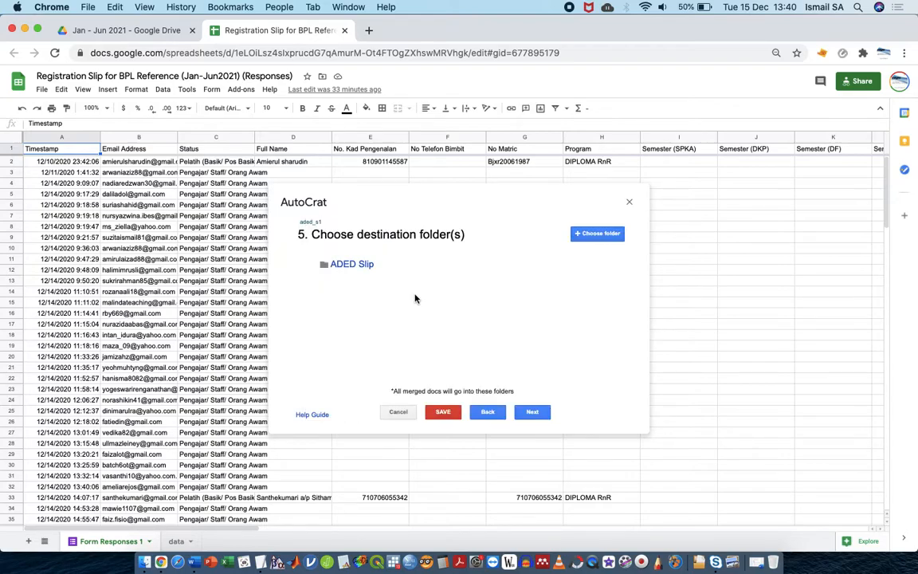
{"action": "left_click", "coordinate": [532, 412]}
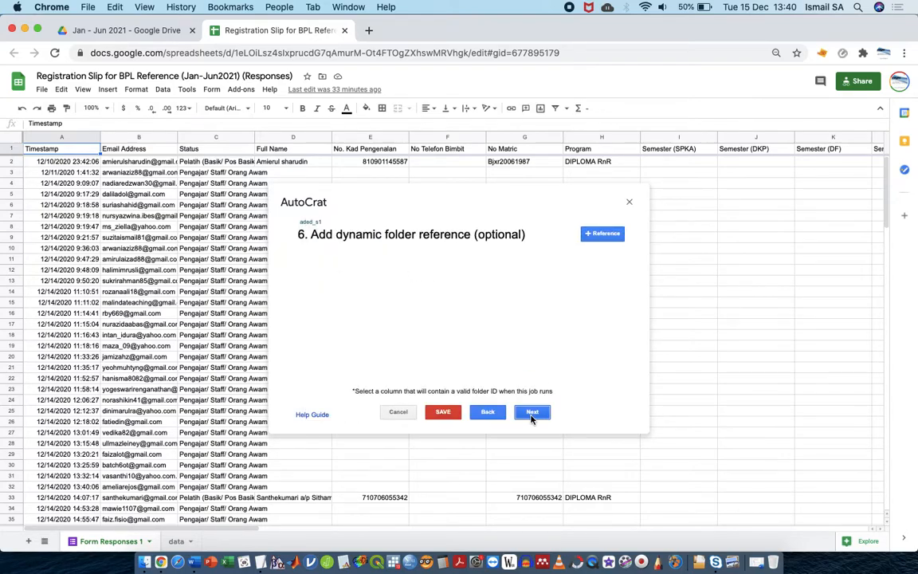
{"action": "left_click", "coordinate": [532, 413]}
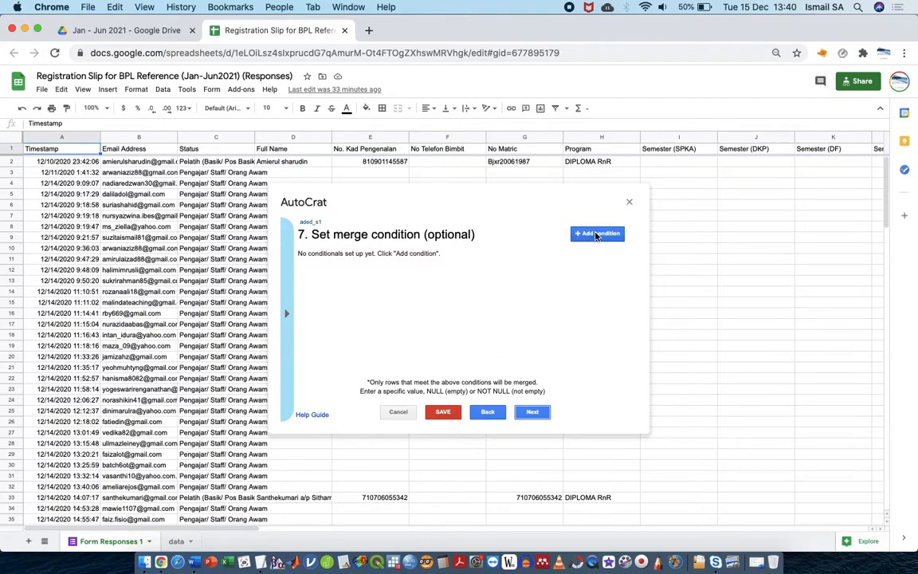
Copy the 'Tahun 1 Semester 2' text from cell J66
{"action": "scroll", "coordinate": [668, 478], "scroll_direction": "down", "scroll_amount": 3}
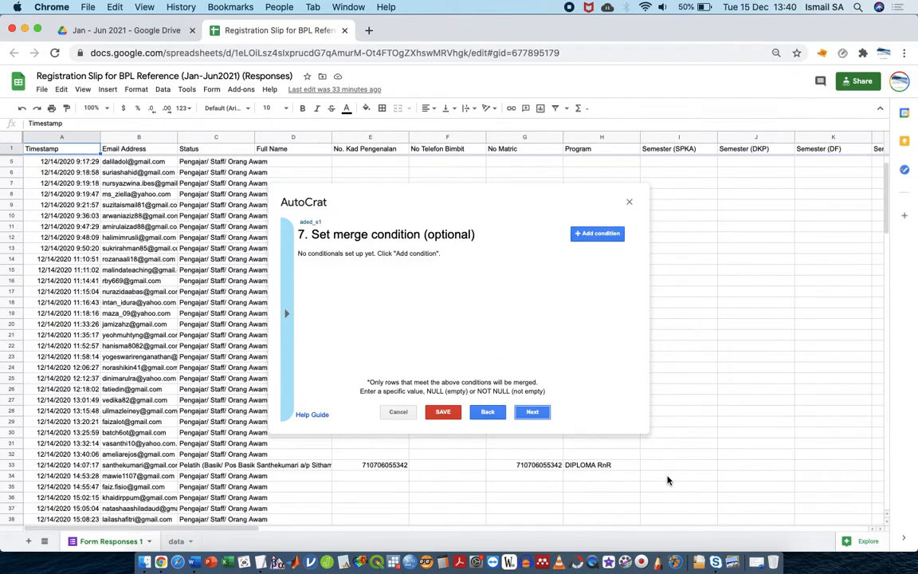
{"action": "scroll", "coordinate": [667, 478], "scroll_direction": "down", "scroll_amount": 8}
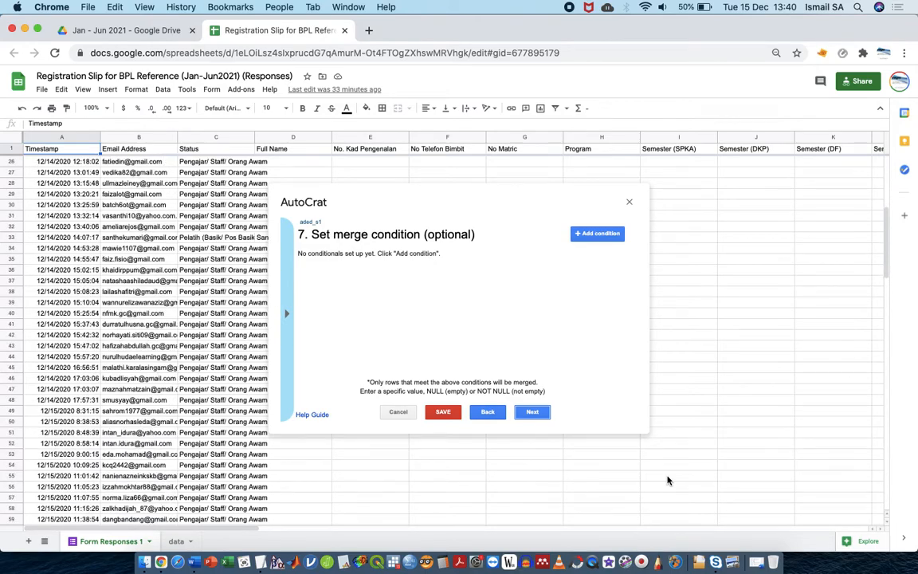
{"action": "left_click", "coordinate": [726, 498]}
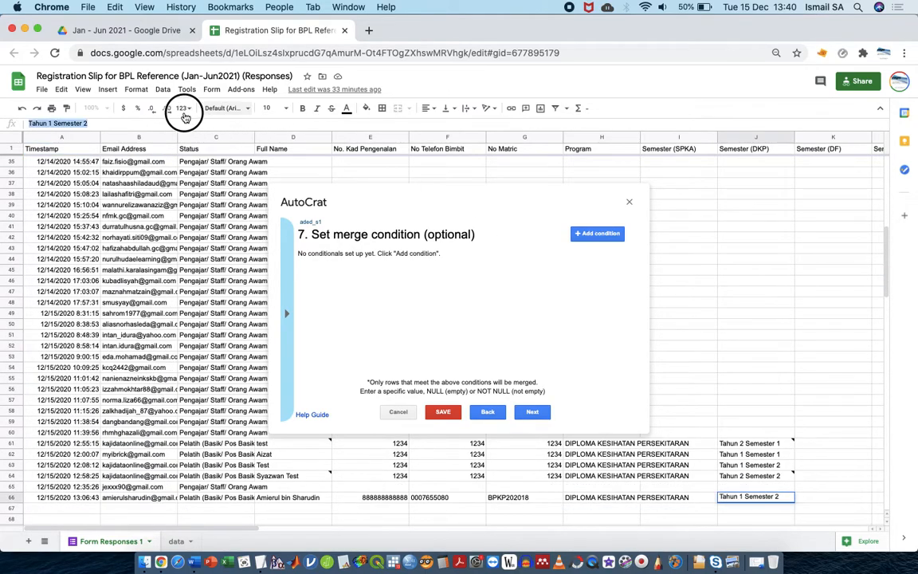
{"action": "triple_click", "coordinate": [115, 118]}
{"action": "key", "text": "super+c"}
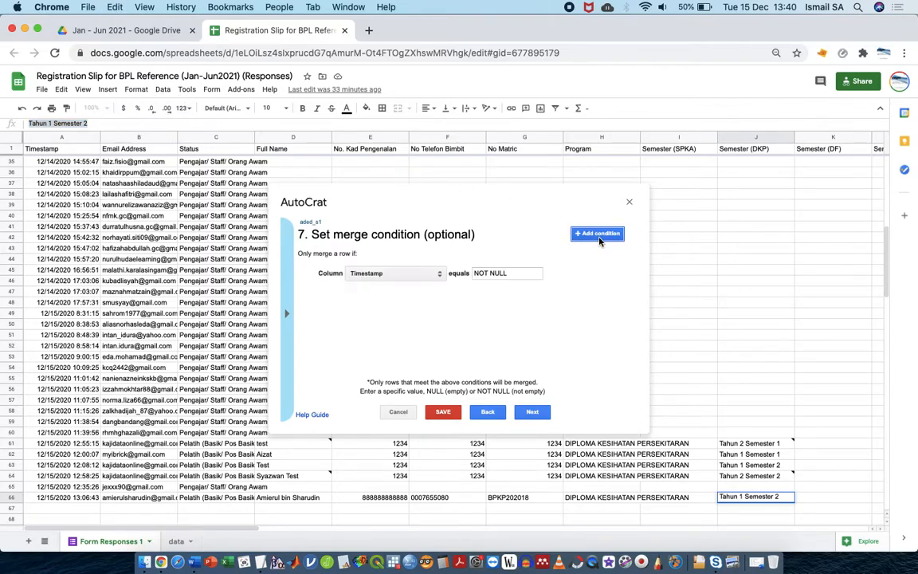
Add a merge condition where Semester (ADED) equals 'Tahun 1 Semester 1', then continue
{"action": "left_click", "coordinate": [427, 277]}
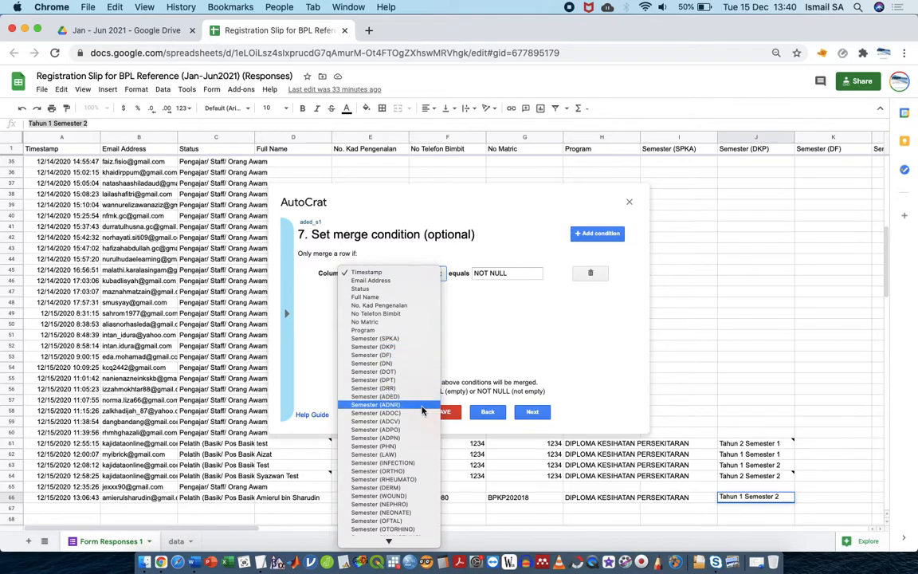
{"action": "left_click", "coordinate": [421, 396]}
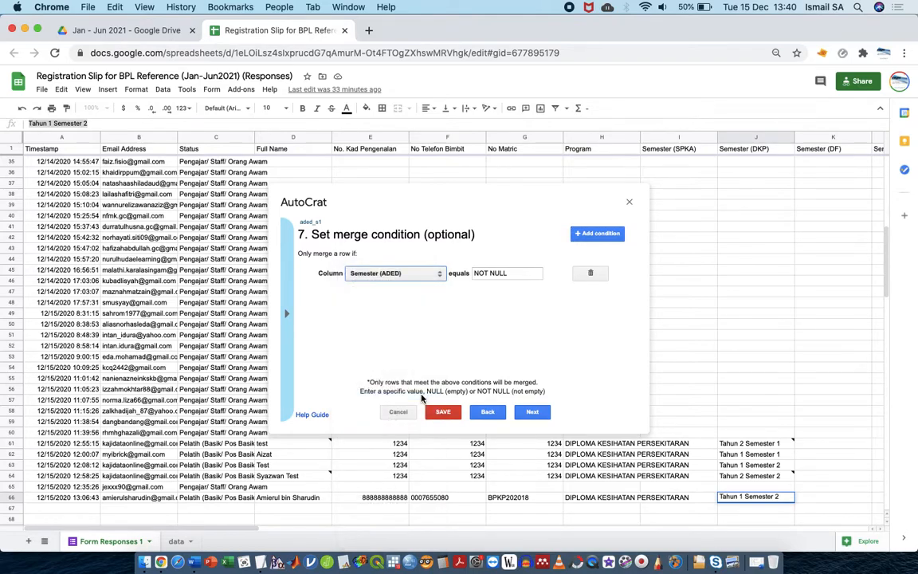
{"action": "triple_click", "coordinate": [506, 274]}
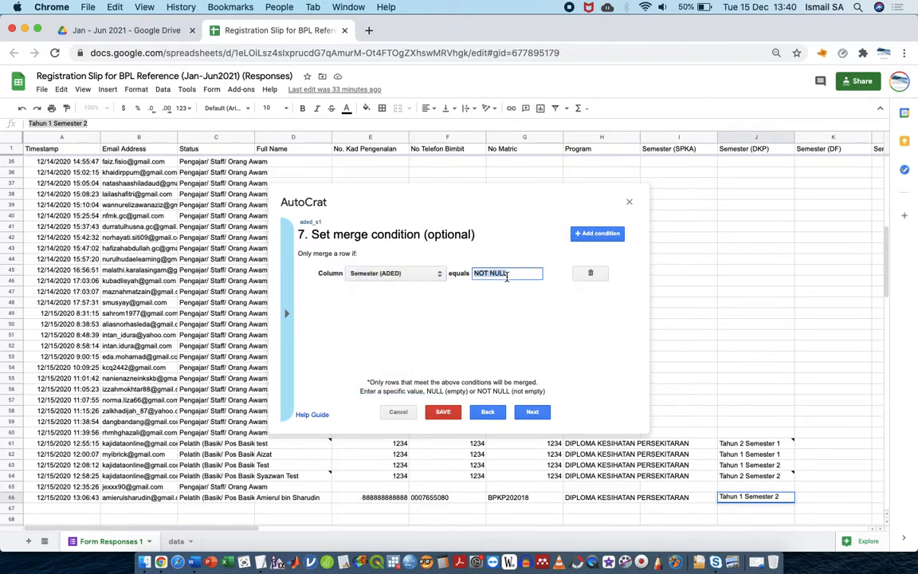
{"action": "key", "text": "super+v"}
{"action": "key", "text": "BackSpace"}
{"action": "type", "text": "1"}
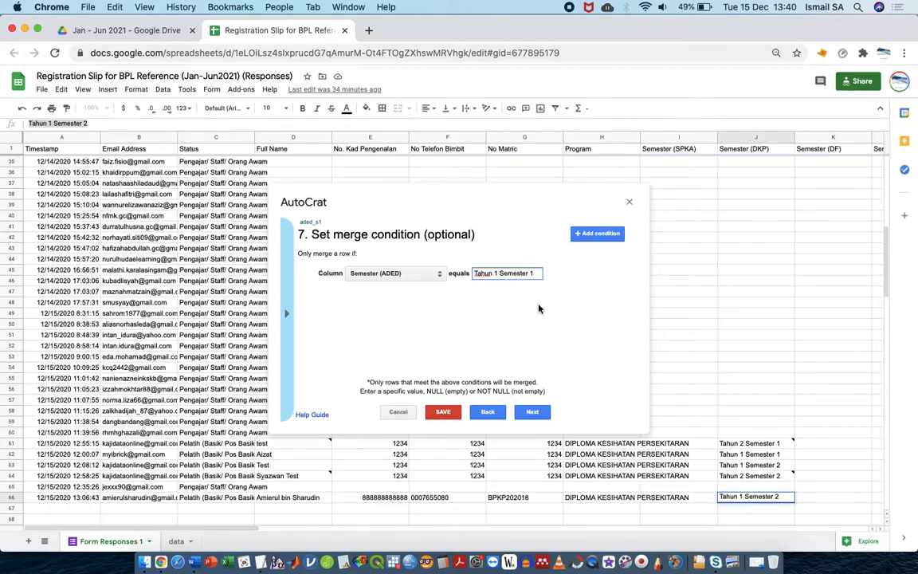
{"action": "left_click", "coordinate": [529, 412]}
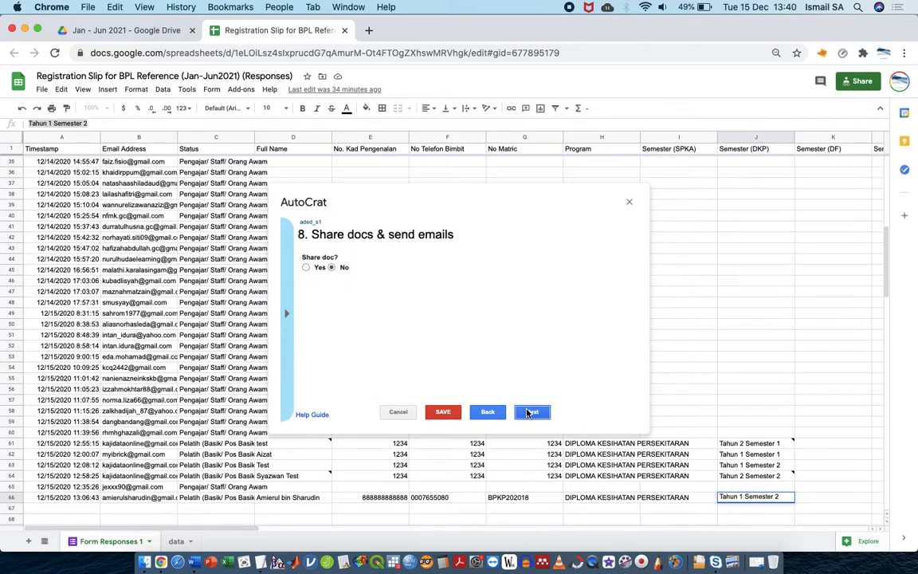
Turn on doc sharing and no-reply sending, addressing emails to <<Email Address>> with the admin address in Cc
{"action": "left_click", "coordinate": [317, 269]}
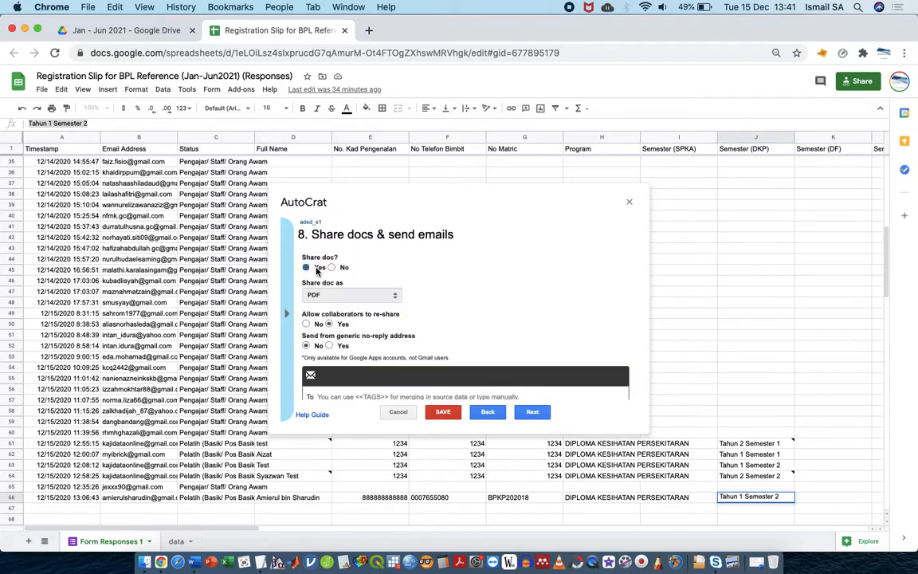
{"action": "left_click", "coordinate": [331, 345]}
{"action": "scroll", "coordinate": [357, 348], "scroll_direction": "down", "scroll_amount": 3}
{"action": "left_click", "coordinate": [381, 307]}
{"action": "type", "text": "<<"}
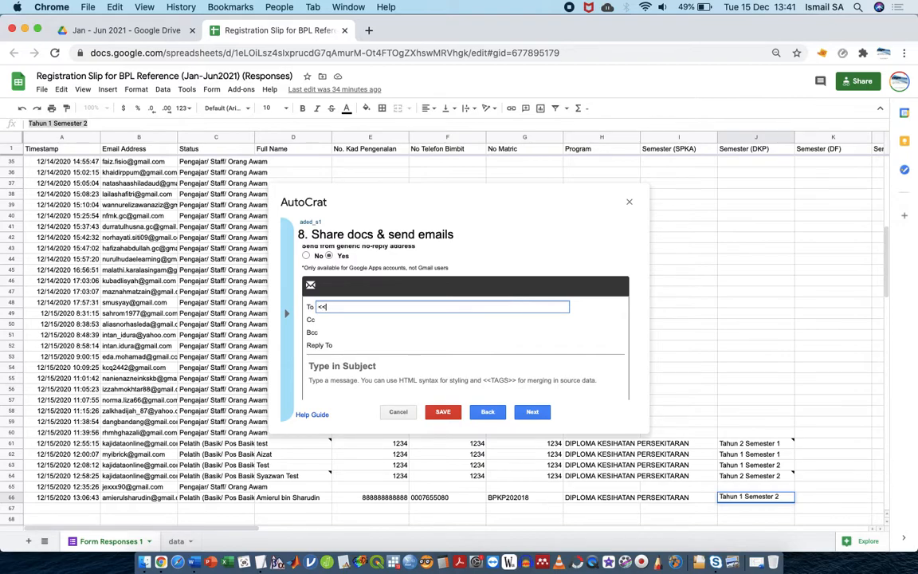
{"action": "type", "text": "FUEmail Address>>"}
{"action": "key", "text": "Tab"}
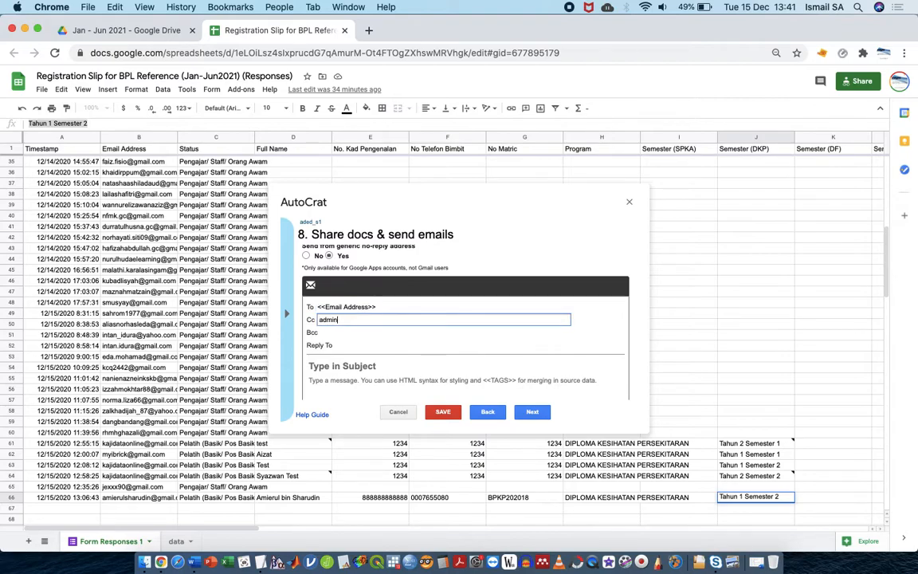
{"action": "key", "text": "Tab"}
{"action": "key", "text": "Tab"}
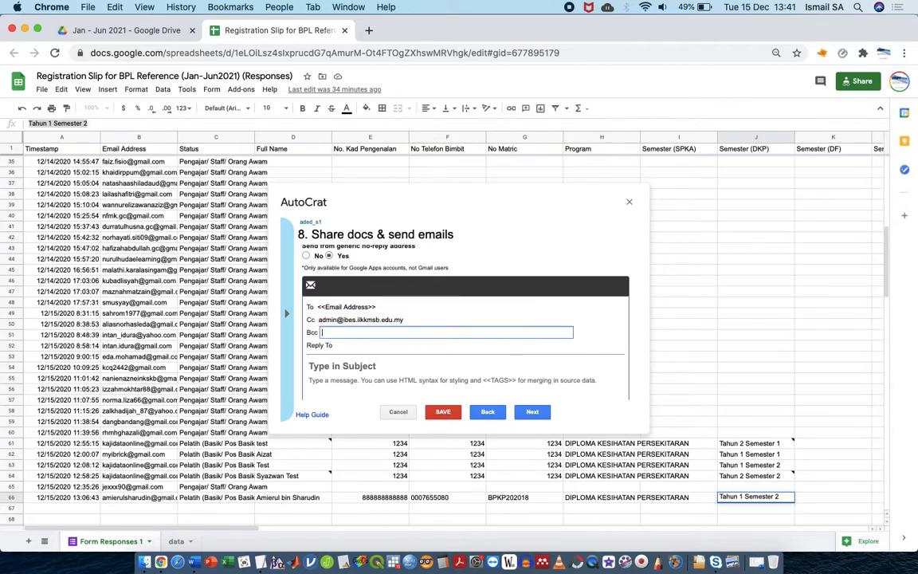
Paste the prepared IBES registration-slip message into the email body
{"action": "left_click", "coordinate": [396, 348]}
{"action": "key", "text": "ctrl+Up"}
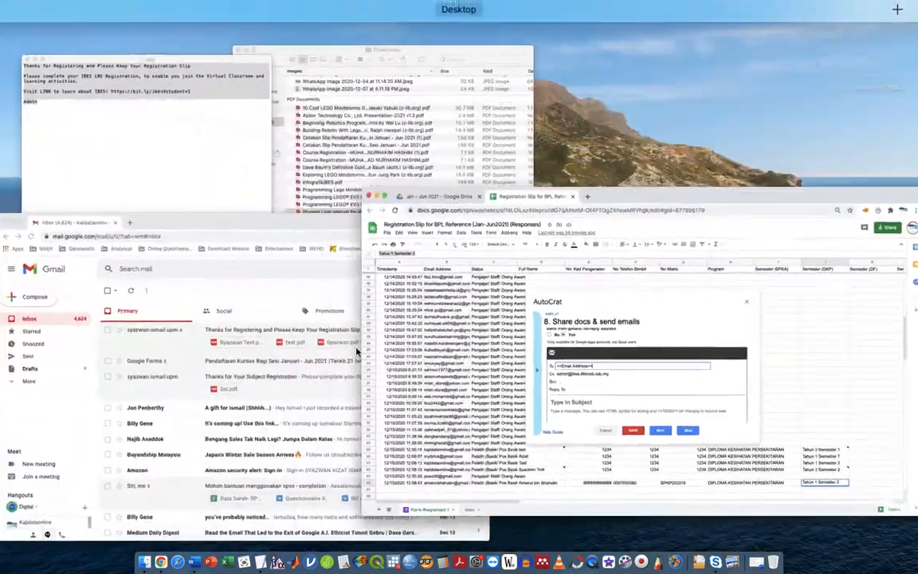
{"action": "left_click", "coordinate": [200, 123]}
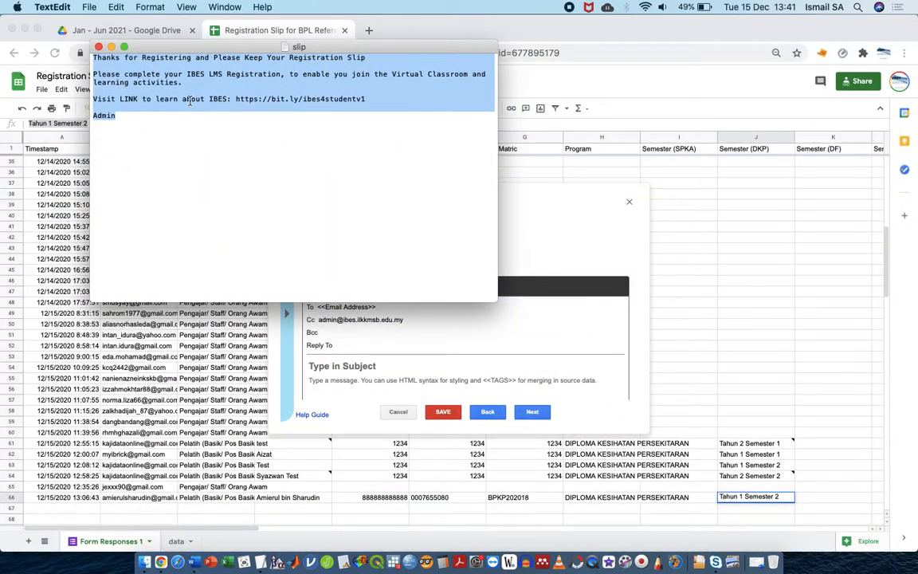
{"action": "left_click", "coordinate": [363, 313]}
{"action": "left_click", "coordinate": [403, 344]}
{"action": "key", "text": "super+v"}
Move the 'Thanks for Registering' line out of the body into the email subject
{"action": "scroll", "coordinate": [392, 351], "scroll_direction": "up", "scroll_amount": 3}
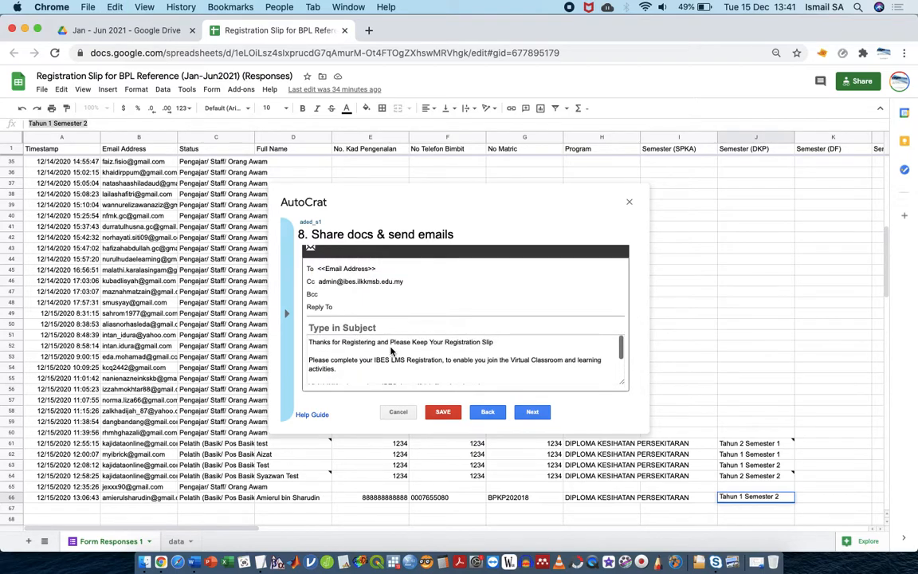
{"action": "triple_click", "coordinate": [381, 338]}
{"action": "key", "text": "BackSpace"}
{"action": "left_click", "coordinate": [395, 327]}
{"action": "type", "text": "Thanks for Registering and Please Keep Your Registration Slip"}
Enable the hourly time trigger, save the aded_s1 job, and close AutoCrat
{"action": "left_click", "coordinate": [519, 412]}
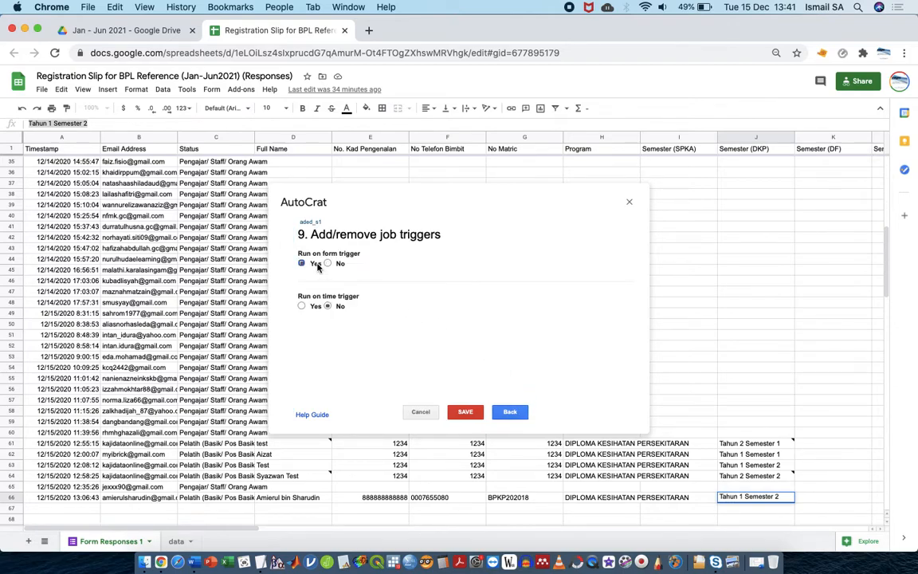
{"action": "left_click", "coordinate": [303, 307]}
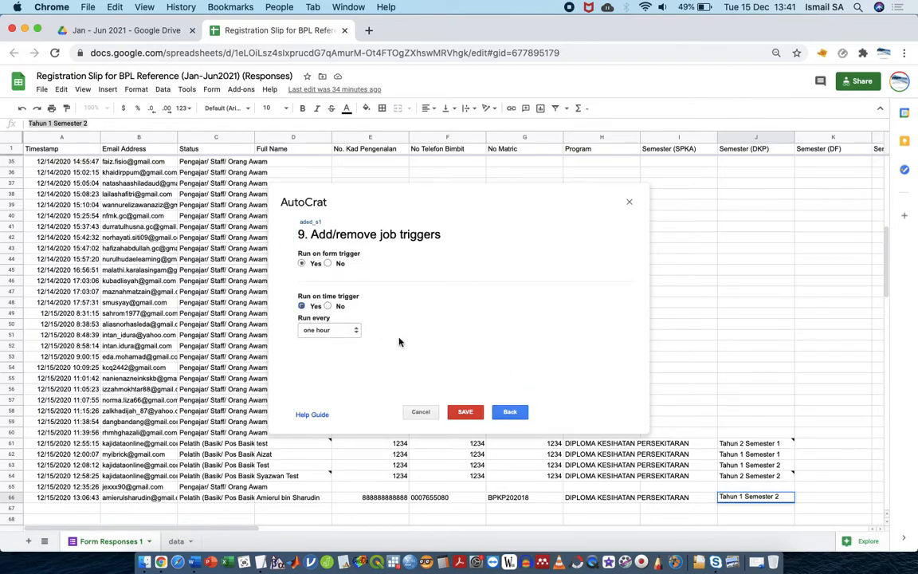
{"action": "left_click", "coordinate": [470, 411]}
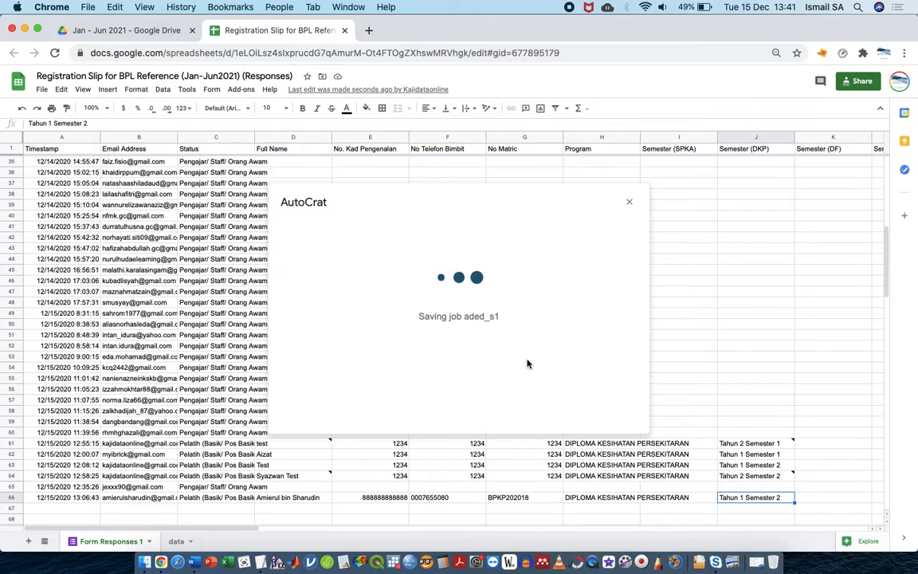
{"action": "scroll", "coordinate": [570, 330], "scroll_direction": "down", "scroll_amount": 3}
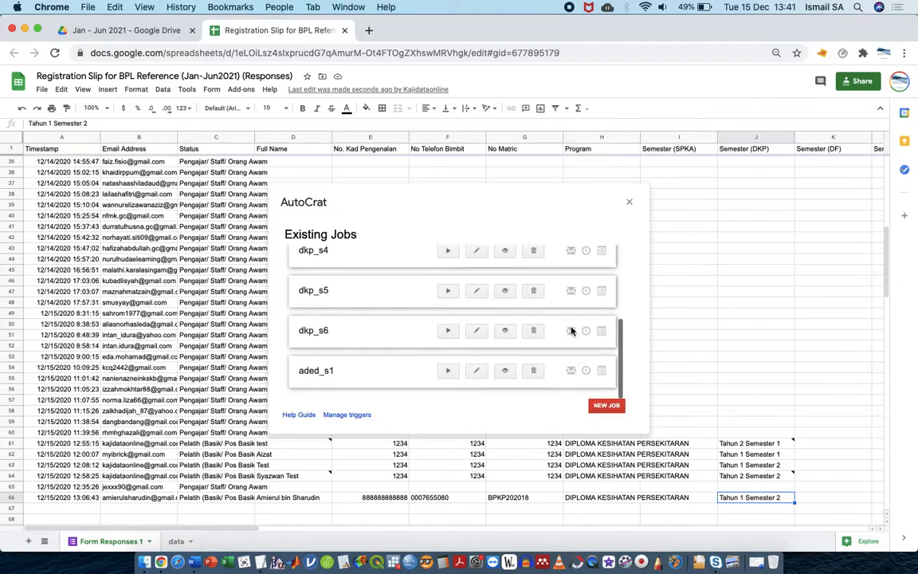
{"action": "scroll", "coordinate": [571, 330], "scroll_direction": "up", "scroll_amount": 3}
{"action": "scroll", "coordinate": [570, 330], "scroll_direction": "down", "scroll_amount": 3}
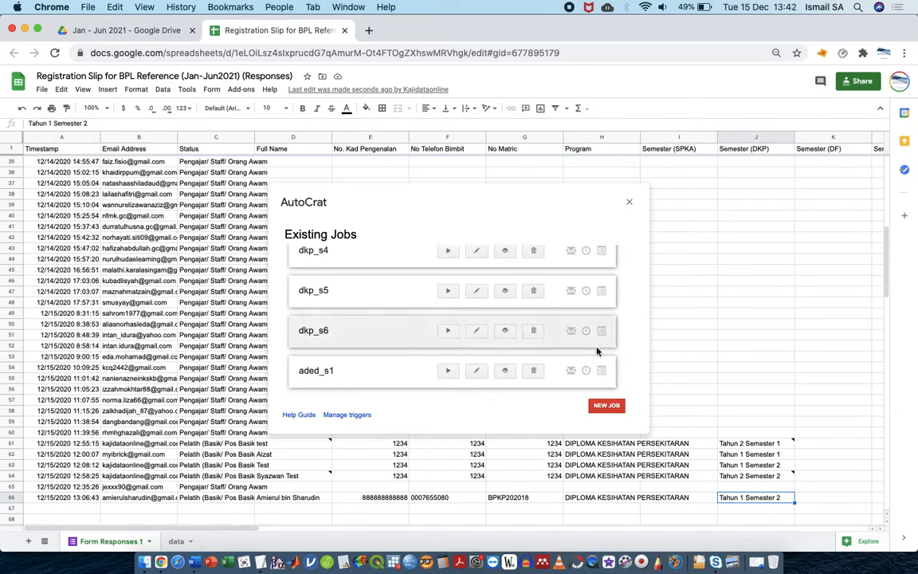
{"action": "left_click", "coordinate": [631, 204]}
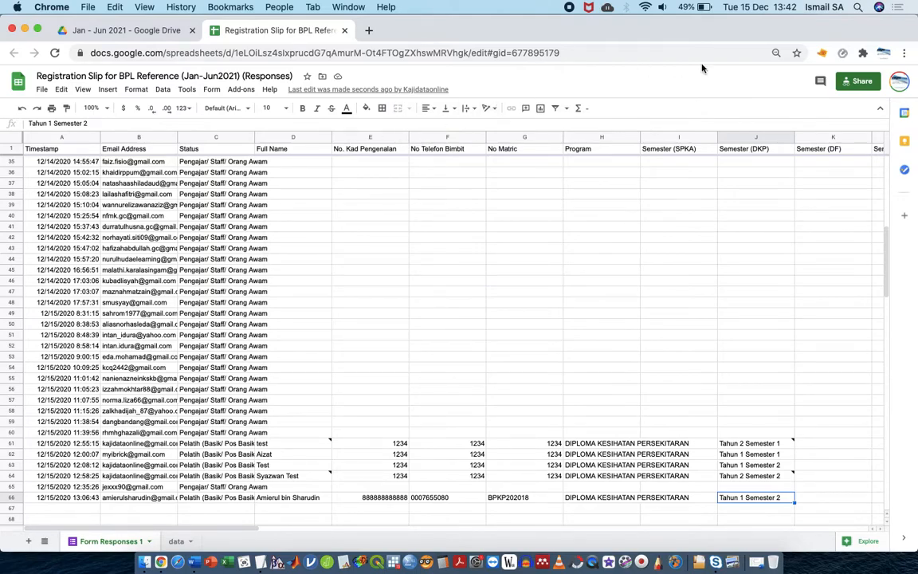
Reopen the sheet under a different Google account, then go to the SIS registration site
{"action": "left_click", "coordinate": [899, 81]}
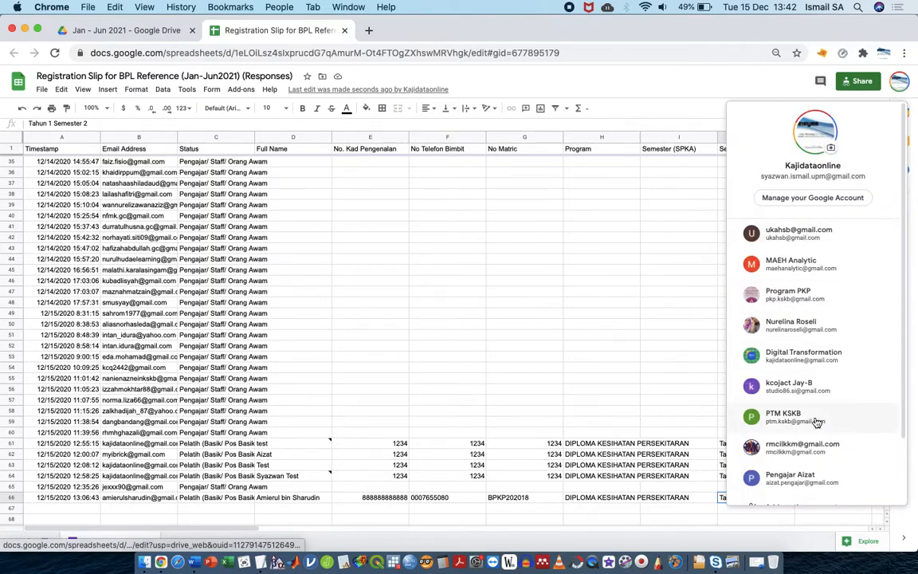
{"action": "left_click", "coordinate": [813, 387]}
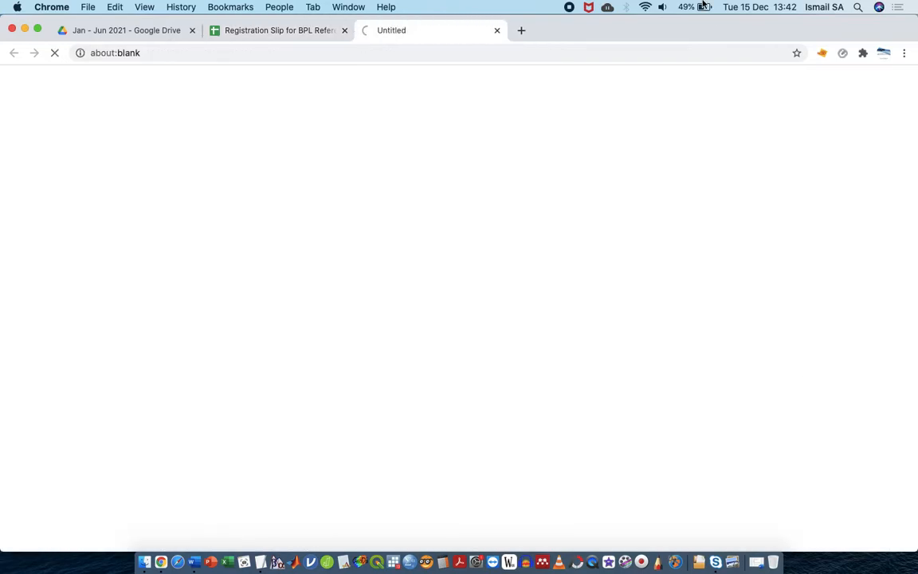
{"action": "left_click", "coordinate": [459, 51]}
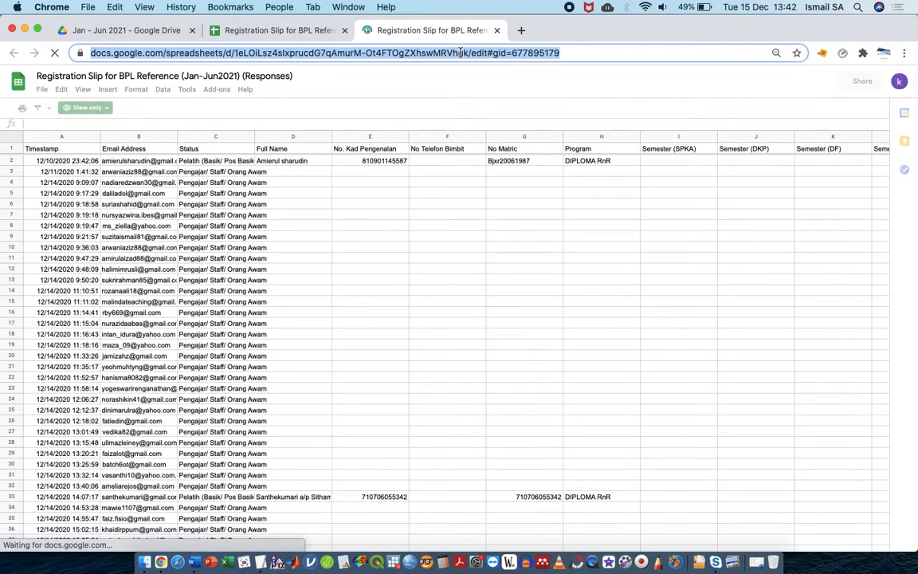
{"action": "type", "text": "sis"}
{"action": "key", "text": "Return"}
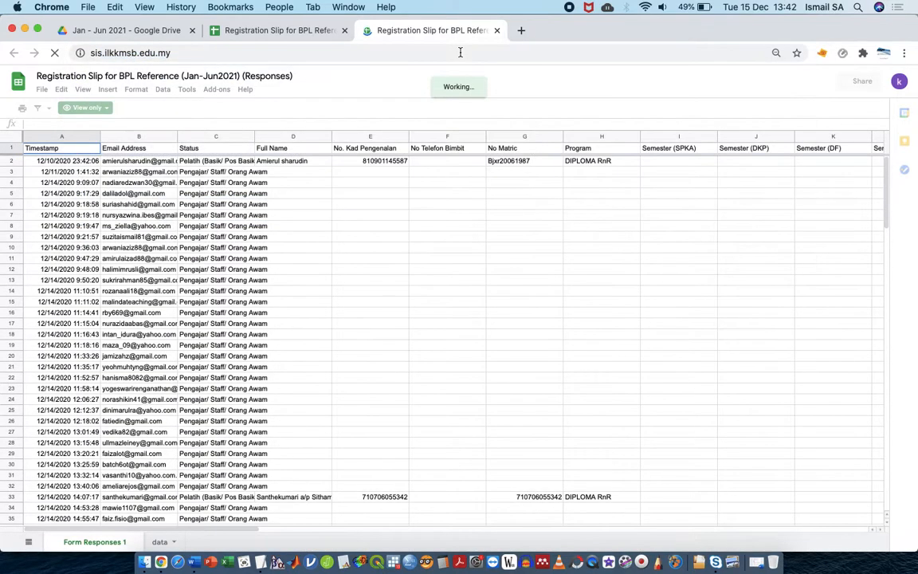
Enter the respondent's e-mail address, choose status Pelatih (Basik/ Pos Basik), and continue
{"action": "scroll", "coordinate": [289, 369], "scroll_direction": "down", "scroll_amount": 5}
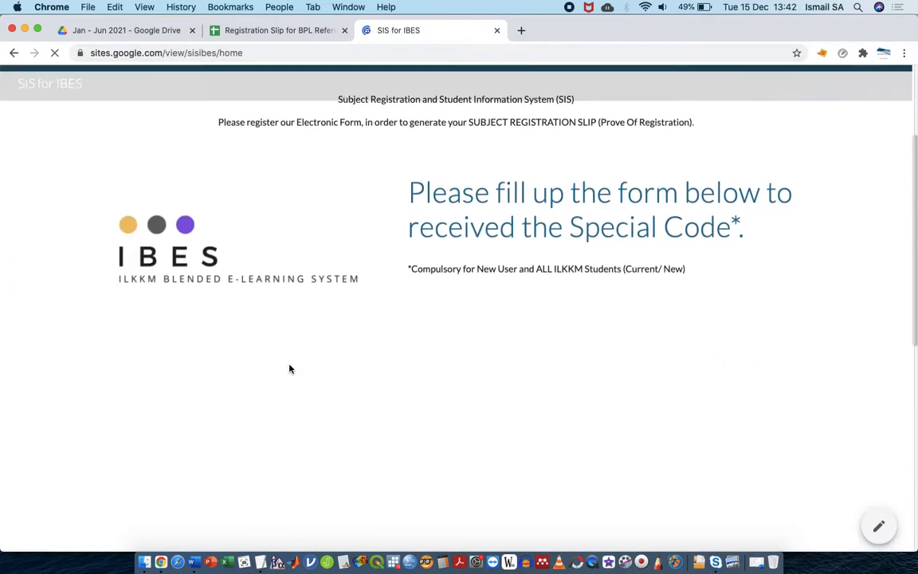
{"action": "scroll", "coordinate": [277, 402], "scroll_direction": "down", "scroll_amount": 5}
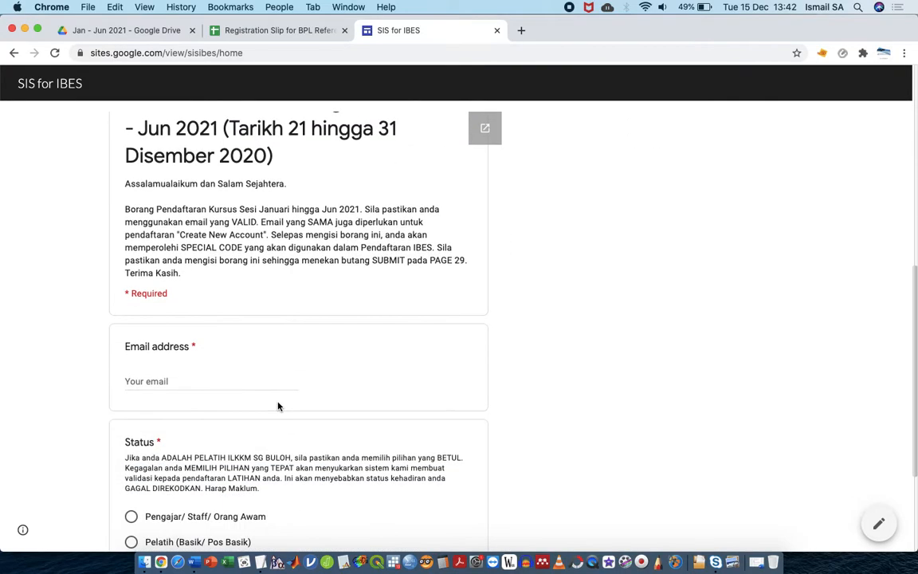
{"action": "left_click", "coordinate": [271, 386]}
{"action": "type", "text": "studi"}
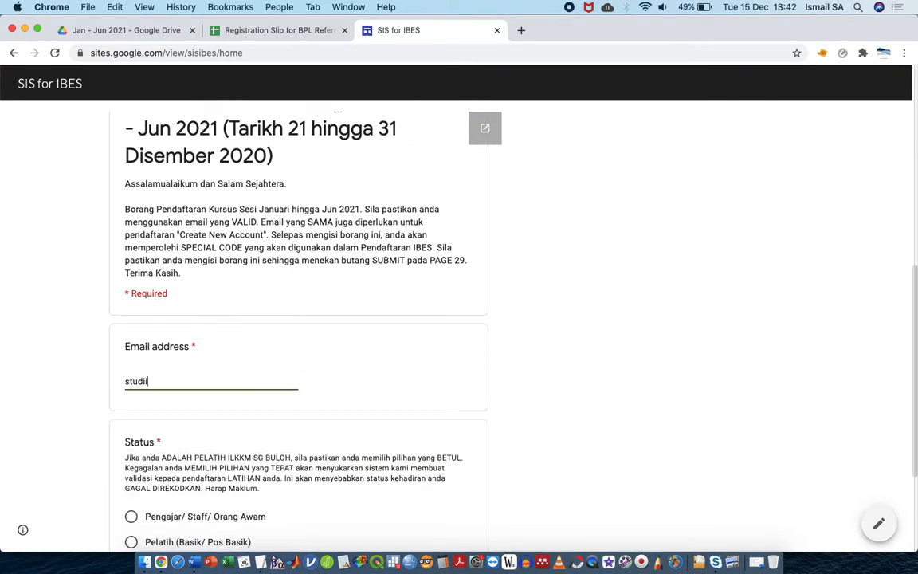
{"action": "key", "text": "BackSpace"}
{"action": "key", "text": "BackSpace"}
{"action": "key", "text": "BackSpace"}
{"action": "type", "text": "kaji"}
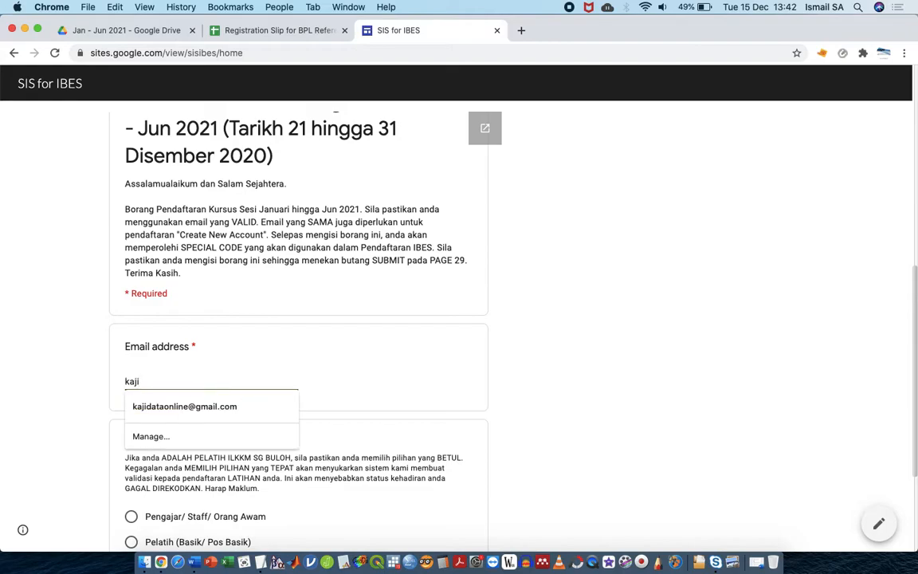
{"action": "key", "text": "BackSpace"}
{"action": "key", "text": "BackSpace"}
{"action": "key", "text": "BackSpace"}
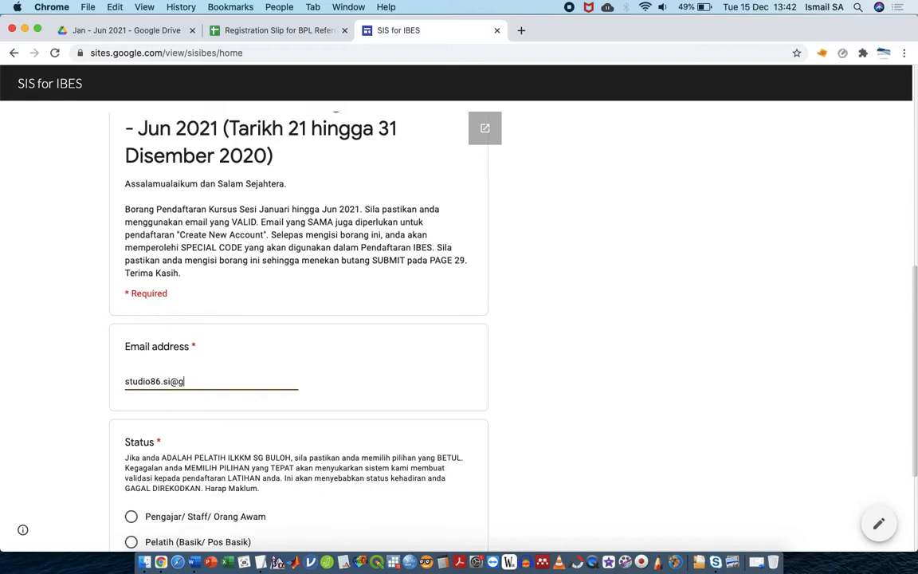
{"action": "scroll", "coordinate": [302, 376], "scroll_direction": "down", "scroll_amount": 3}
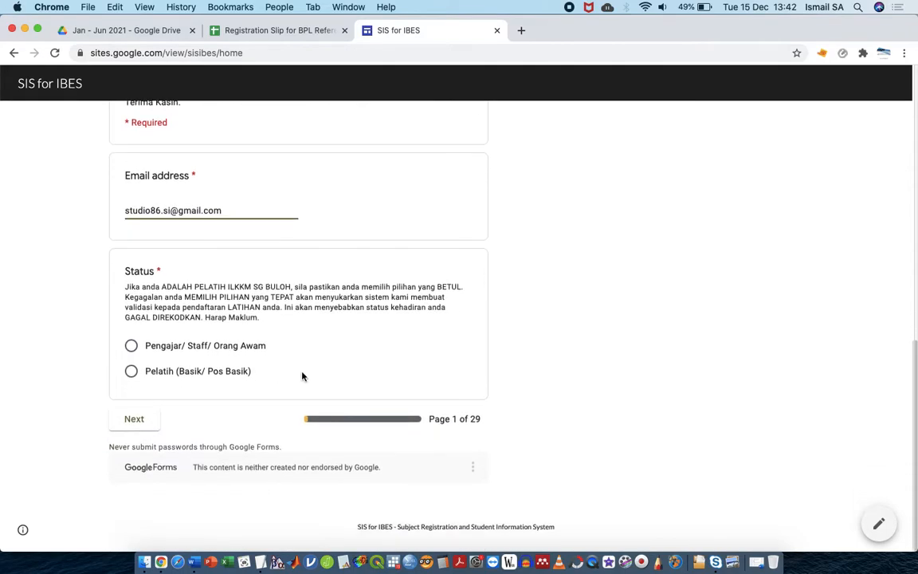
{"action": "left_click", "coordinate": [240, 370]}
{"action": "left_click", "coordinate": [138, 421]}
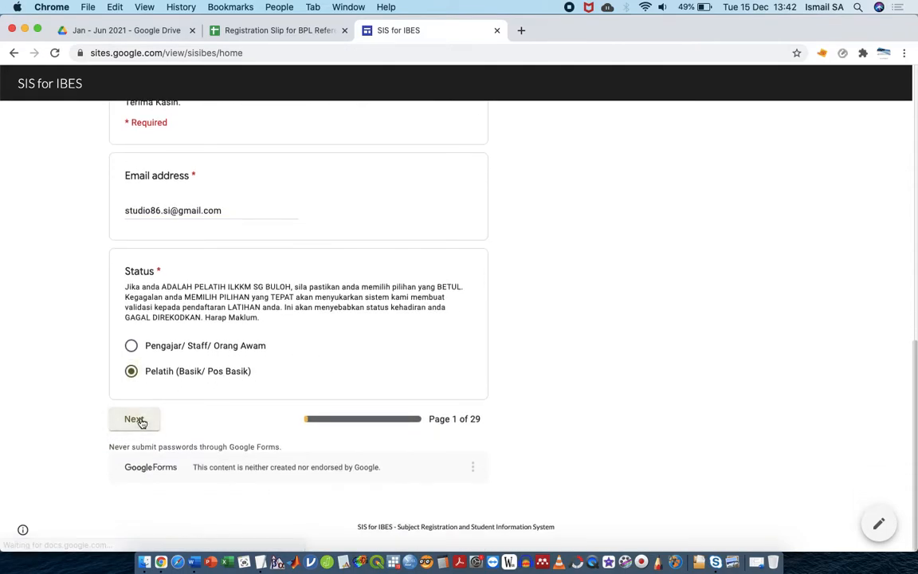
Fill Full Name, No. Kad Pengenalan, No Telefon Bimbit and No Matric with placeholder text
{"action": "scroll", "coordinate": [272, 220], "scroll_direction": "up", "scroll_amount": 1}
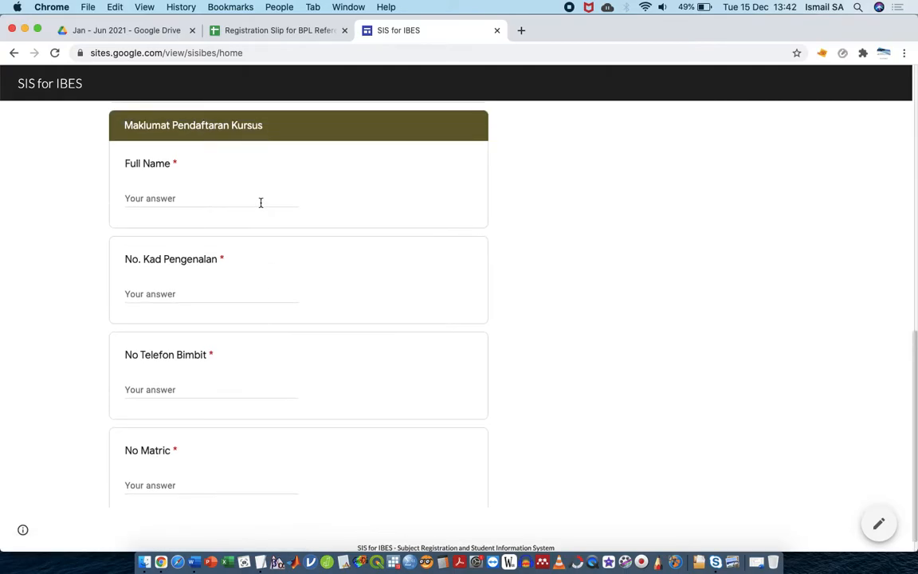
{"action": "left_click", "coordinate": [260, 203]}
{"action": "type", "text": "sa"}
{"action": "left_click", "coordinate": [227, 297]}
{"action": "type", "text": "sasa"}
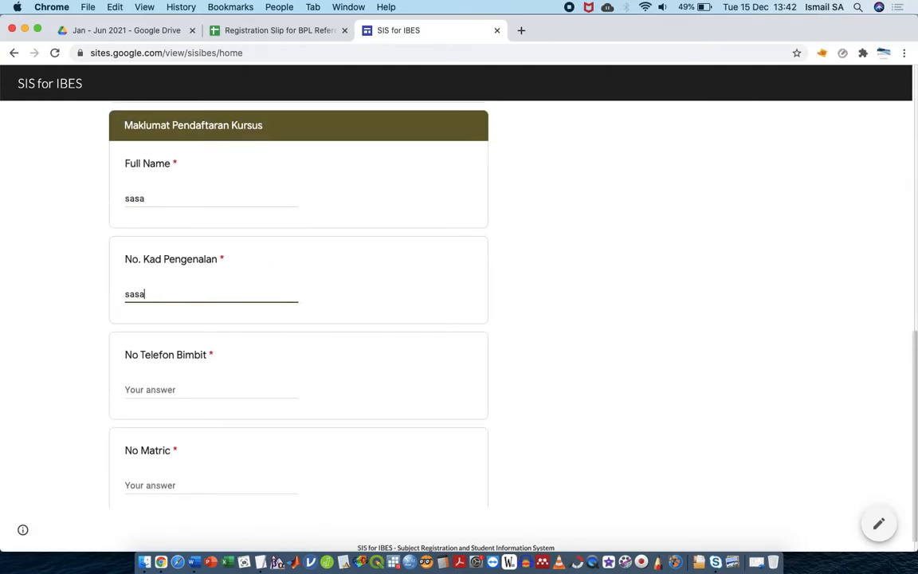
{"action": "left_click", "coordinate": [213, 384]}
{"action": "type", "text": "sas"}
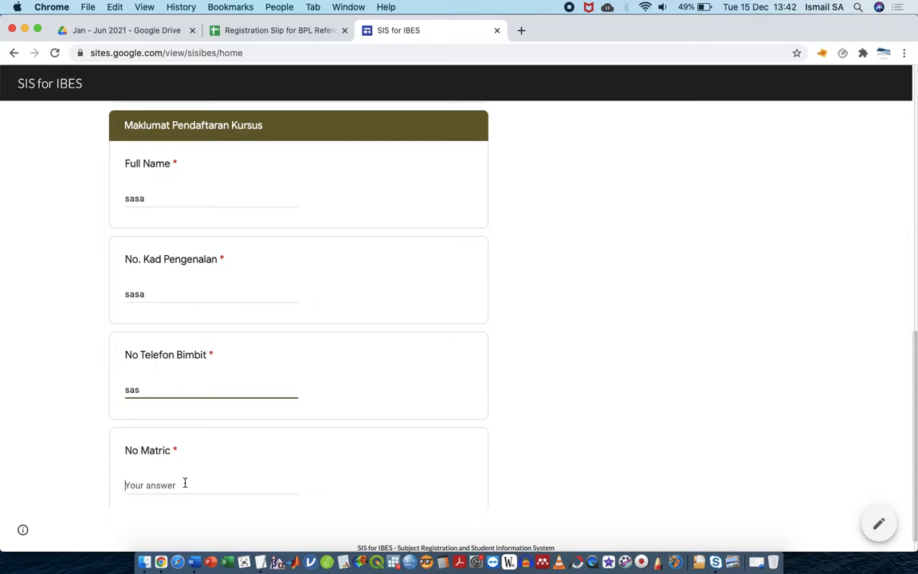
{"action": "left_click", "coordinate": [184, 484]}
{"action": "type", "text": "sasas"}
Choose the ADED diploma programme and continue to the next page
{"action": "scroll", "coordinate": [215, 385], "scroll_direction": "down", "scroll_amount": 5}
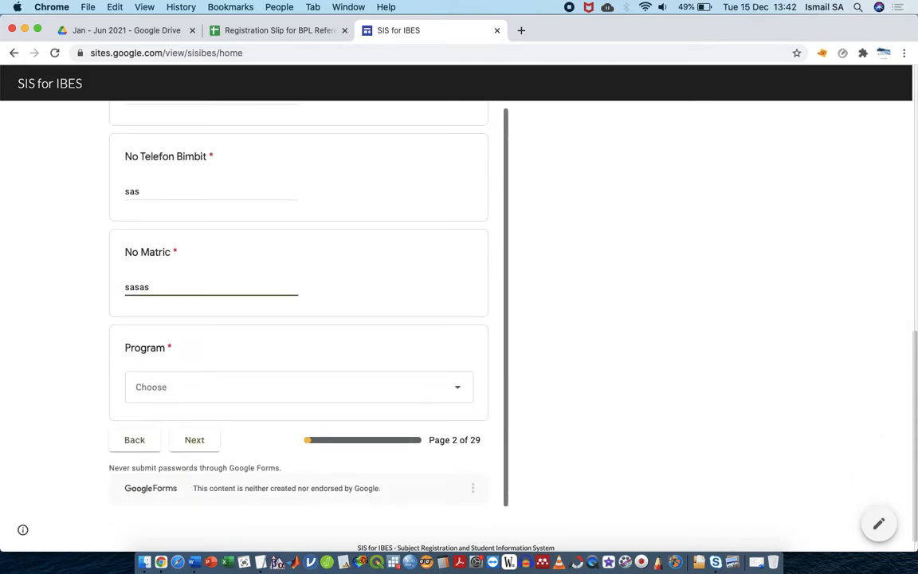
{"action": "left_click", "coordinate": [215, 385]}
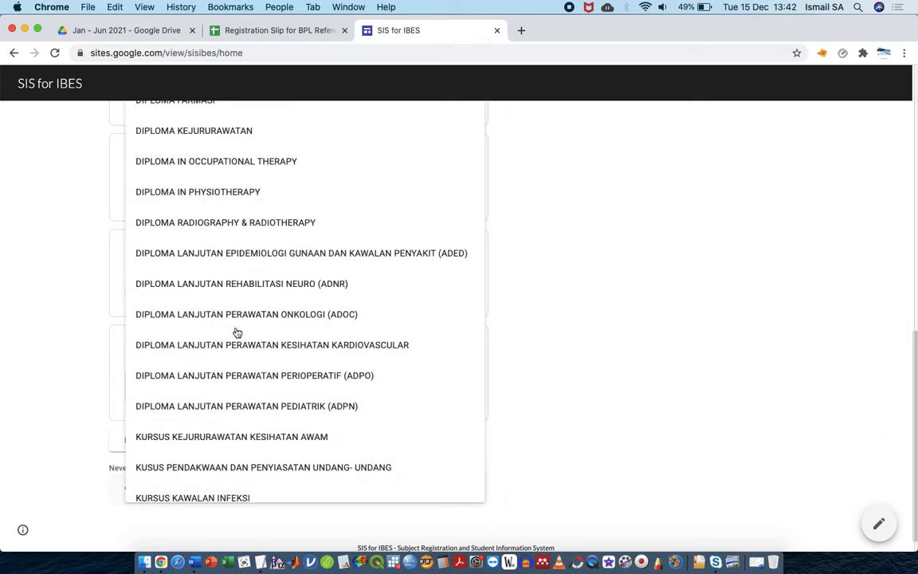
{"action": "left_click", "coordinate": [298, 248]}
{"action": "left_click", "coordinate": [192, 440]}
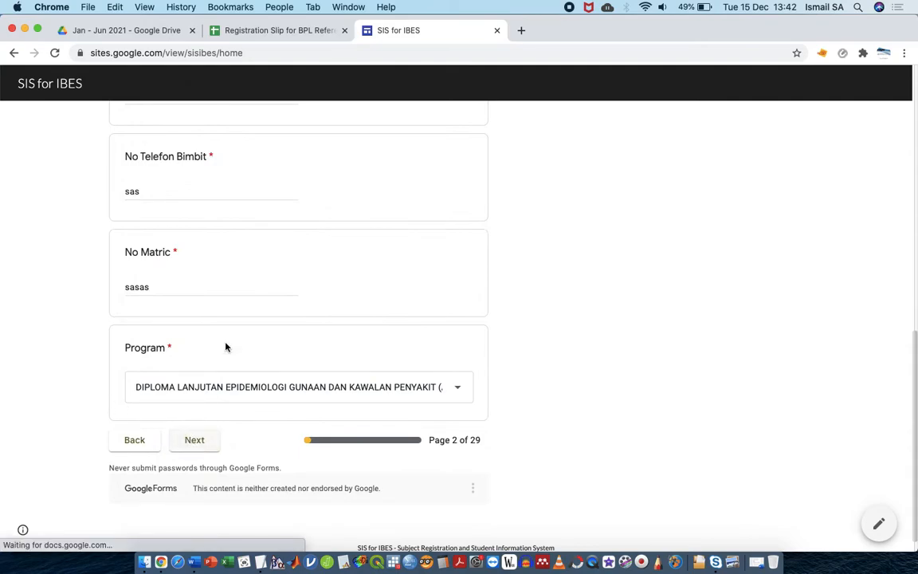
Pick Tahun 1 Semester 1, confirm the declaration with Ya, and submit the registration
{"action": "scroll", "coordinate": [232, 291], "scroll_direction": "up", "scroll_amount": 10}
{"action": "scroll", "coordinate": [232, 290], "scroll_direction": "down", "scroll_amount": 8}
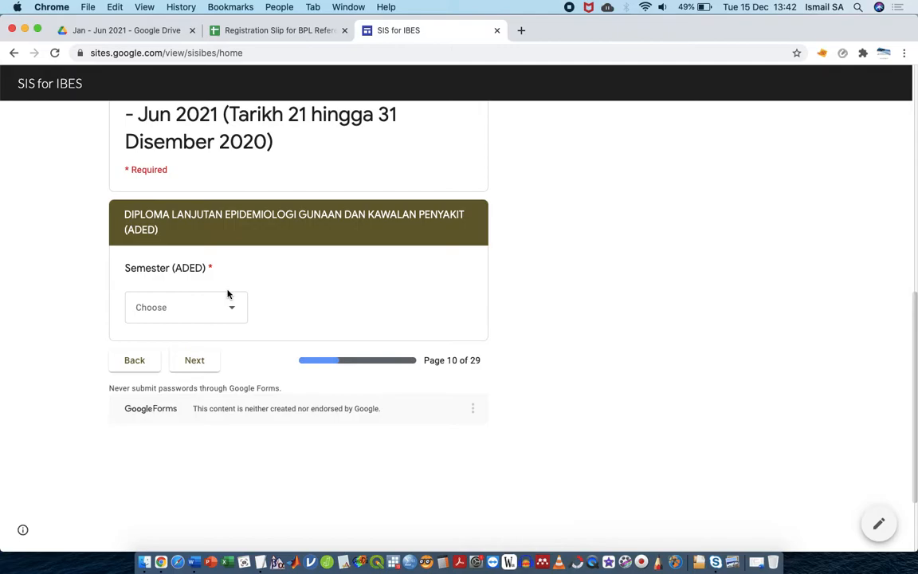
{"action": "left_click", "coordinate": [216, 309]}
{"action": "left_click", "coordinate": [217, 351]}
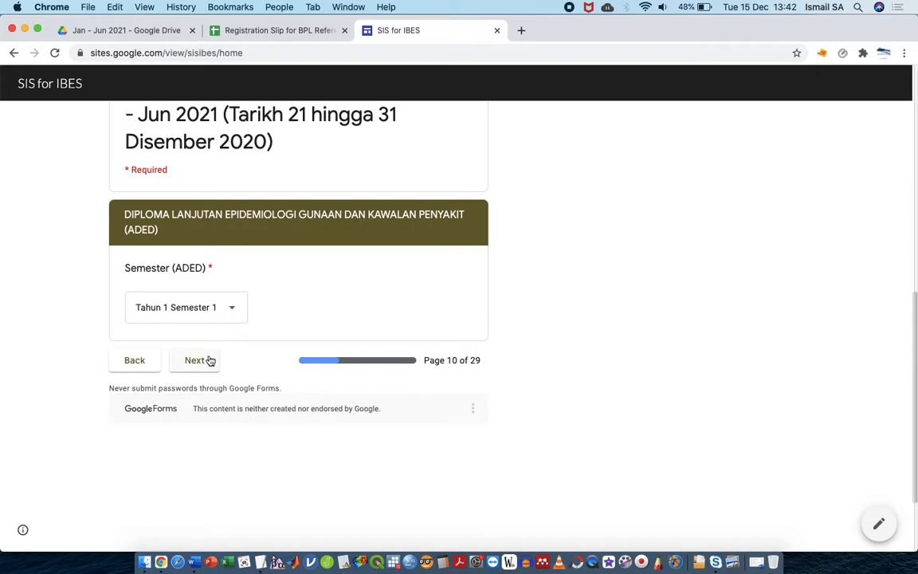
{"action": "left_click", "coordinate": [208, 360]}
{"action": "left_click", "coordinate": [145, 380]}
{"action": "left_click", "coordinate": [187, 425]}
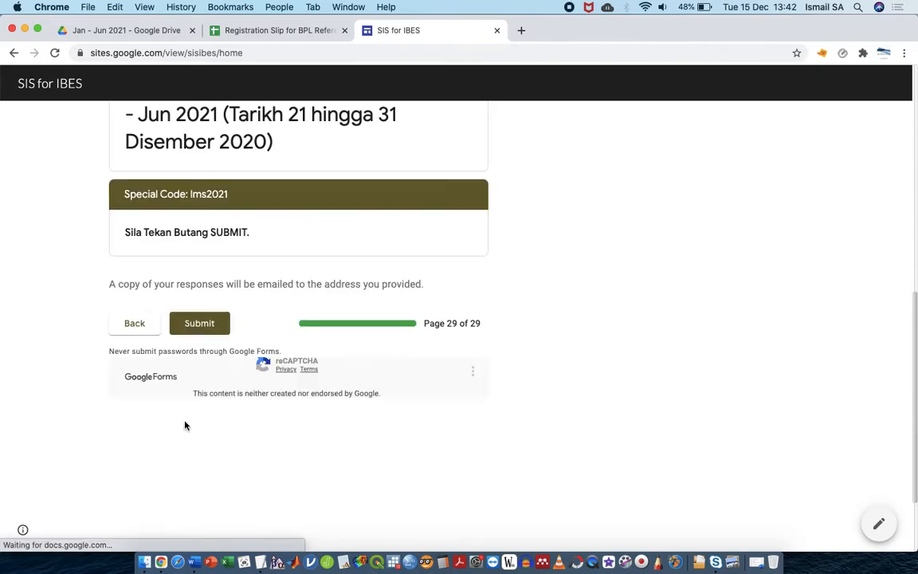
{"action": "left_click", "coordinate": [213, 327]}
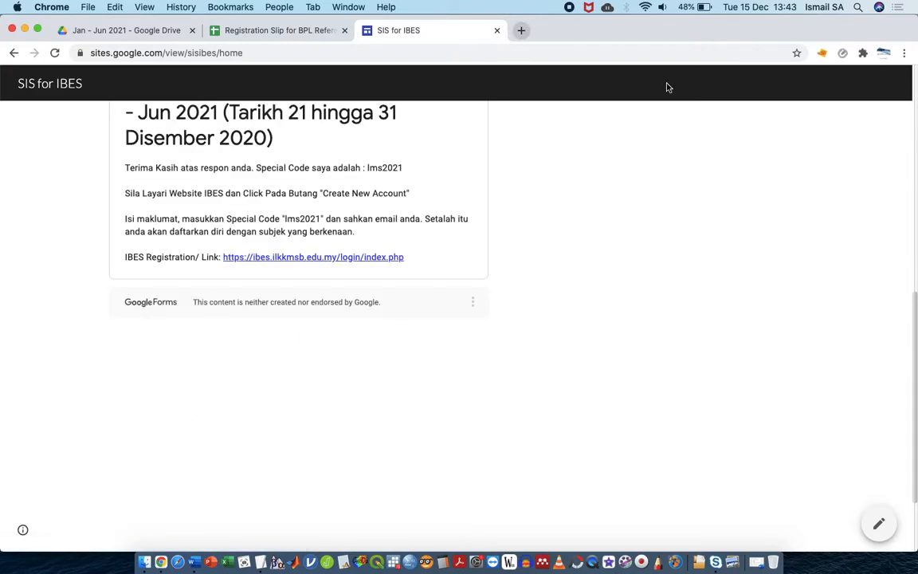
In a new tab, switch to the test Google account and open its Gmail
{"action": "left_click", "coordinate": [522, 31]}
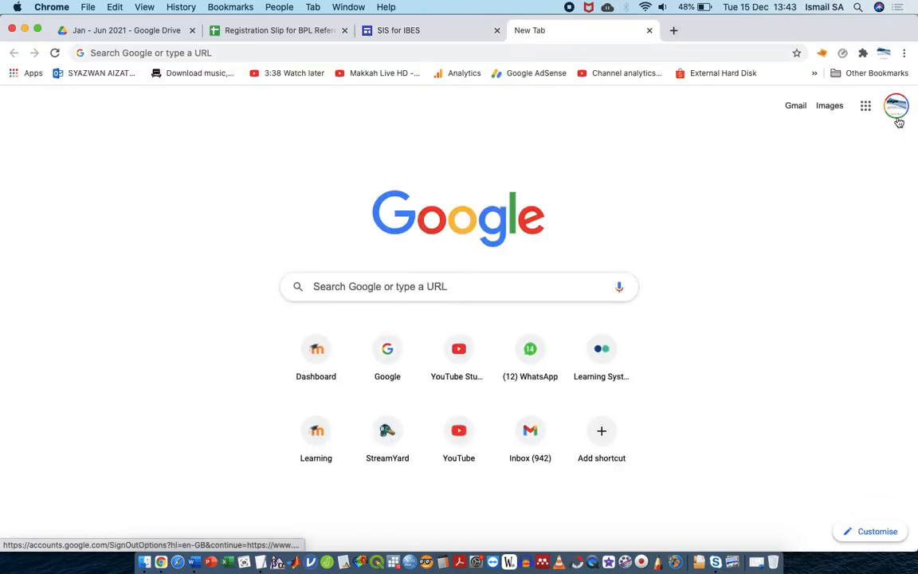
{"action": "left_click", "coordinate": [896, 110]}
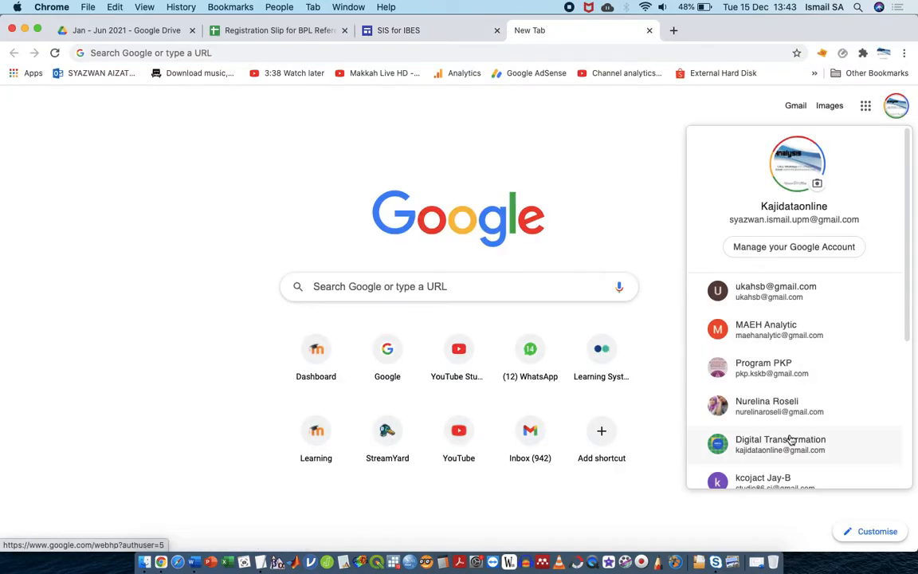
{"action": "left_click", "coordinate": [777, 472]}
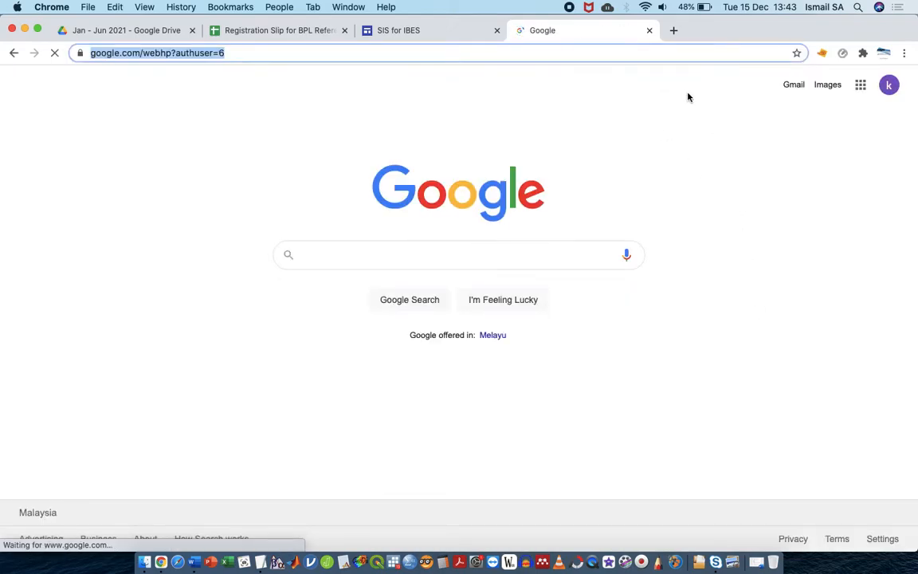
{"action": "left_click", "coordinate": [797, 85]}
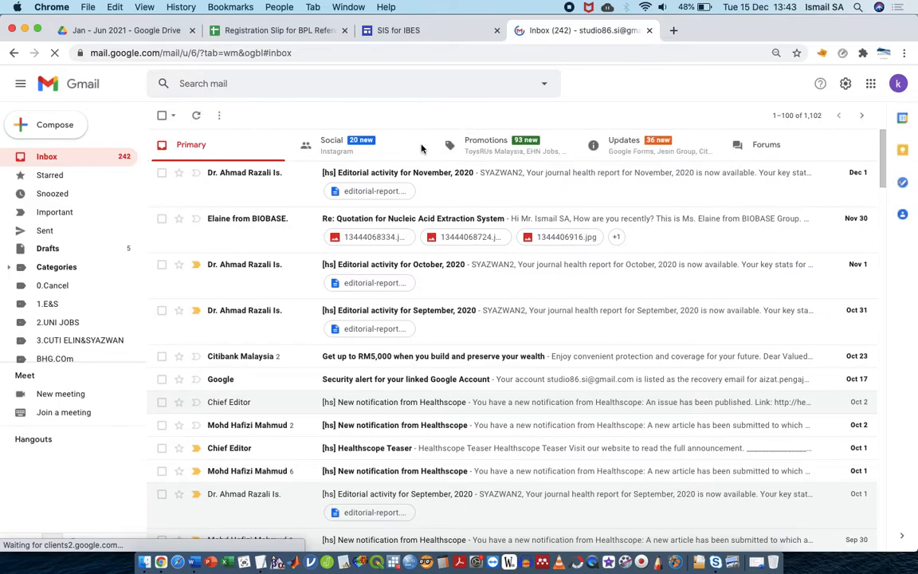
Open the Google Forms receipt under Updates and highlight its special code
{"action": "left_click", "coordinate": [607, 154]}
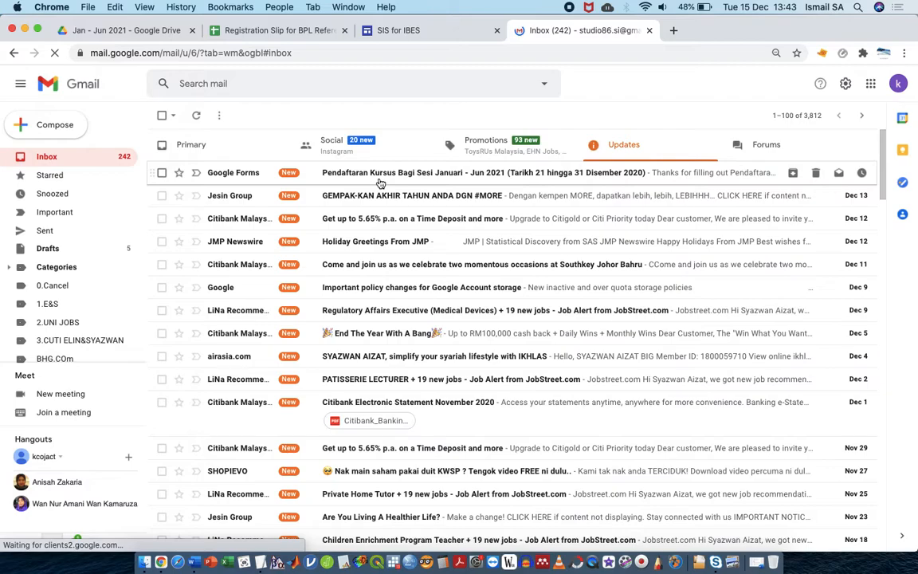
{"action": "left_click", "coordinate": [381, 183]}
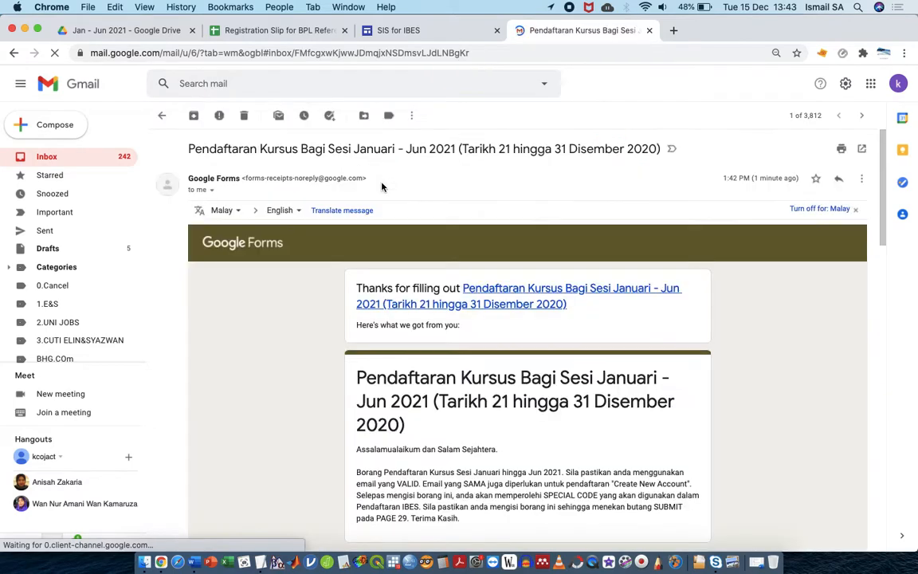
{"action": "scroll", "coordinate": [418, 386], "scroll_direction": "down", "scroll_amount": 15}
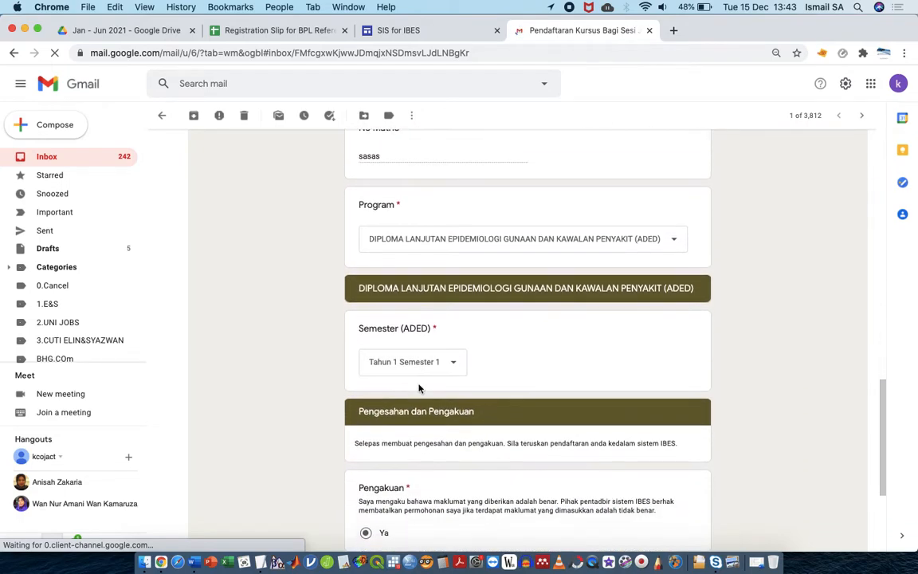
{"action": "scroll", "coordinate": [419, 388], "scroll_direction": "down", "scroll_amount": 15}
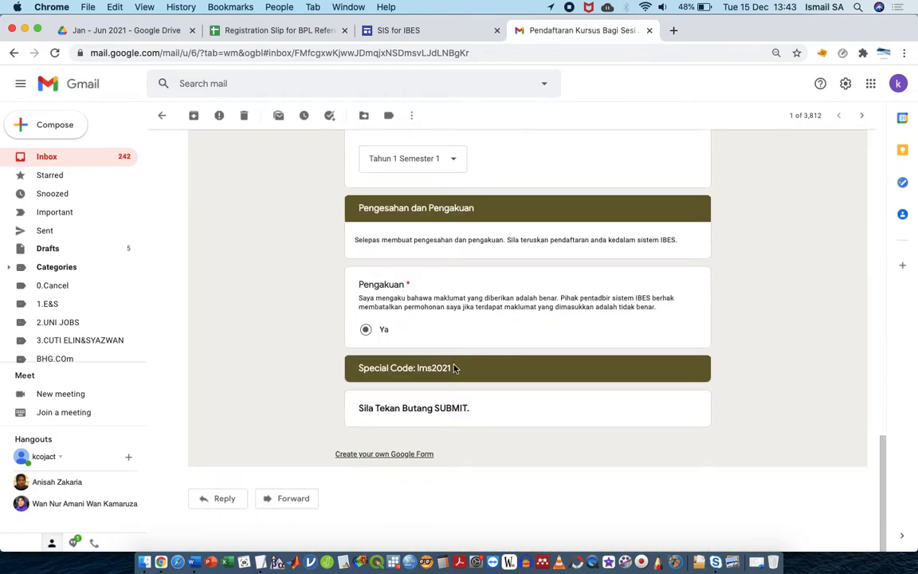
{"action": "left_click_drag", "start_coordinate": [452, 367], "coordinate": [416, 365]}
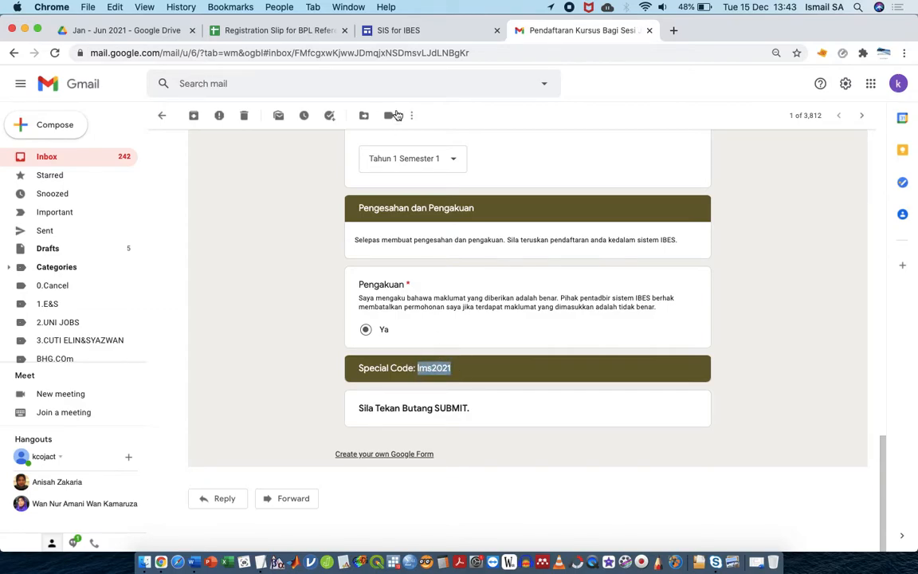
{"action": "scroll", "coordinate": [378, 194], "scroll_direction": "up", "scroll_amount": 20}
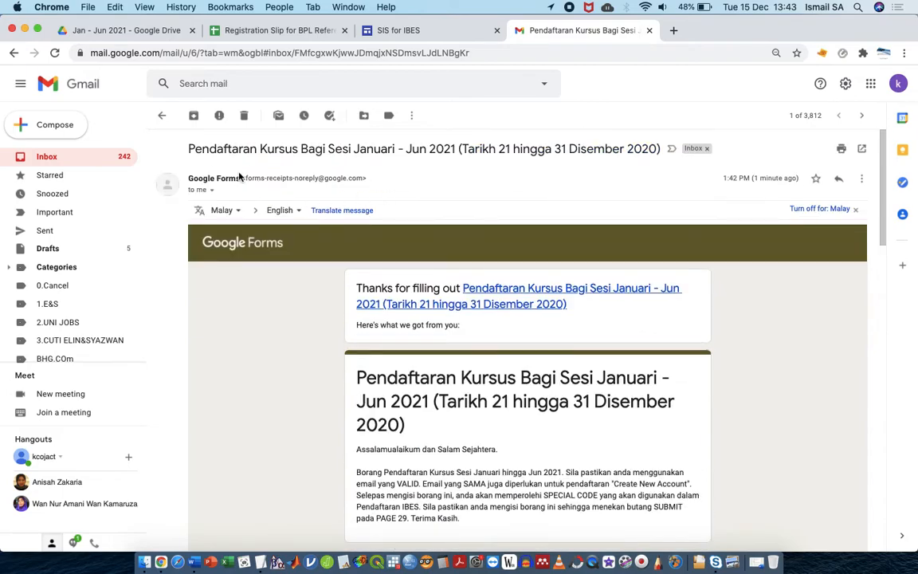
Check the Promotions, Social and Updates categories to locate the Google Forms receipt
{"action": "left_click", "coordinate": [162, 117]}
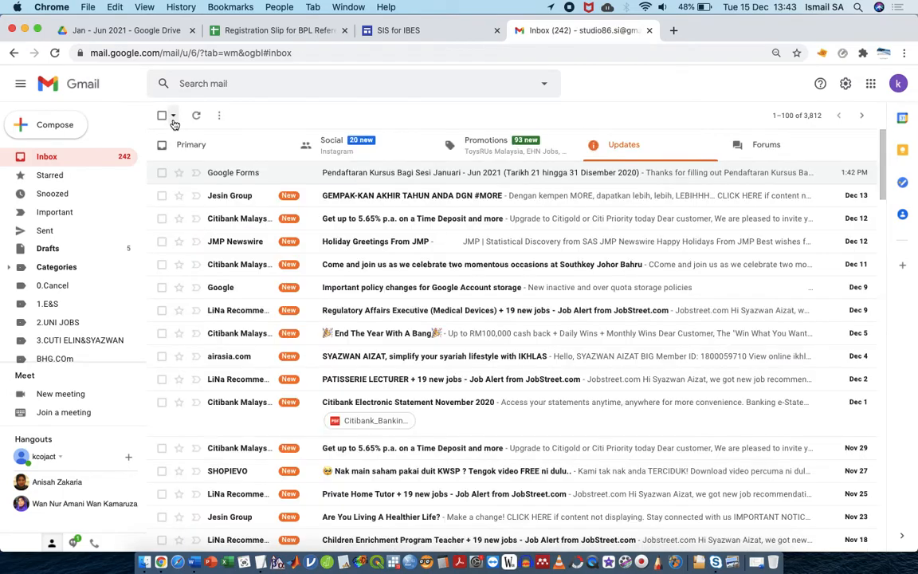
{"action": "left_click", "coordinate": [440, 144]}
{"action": "left_click", "coordinate": [390, 147]}
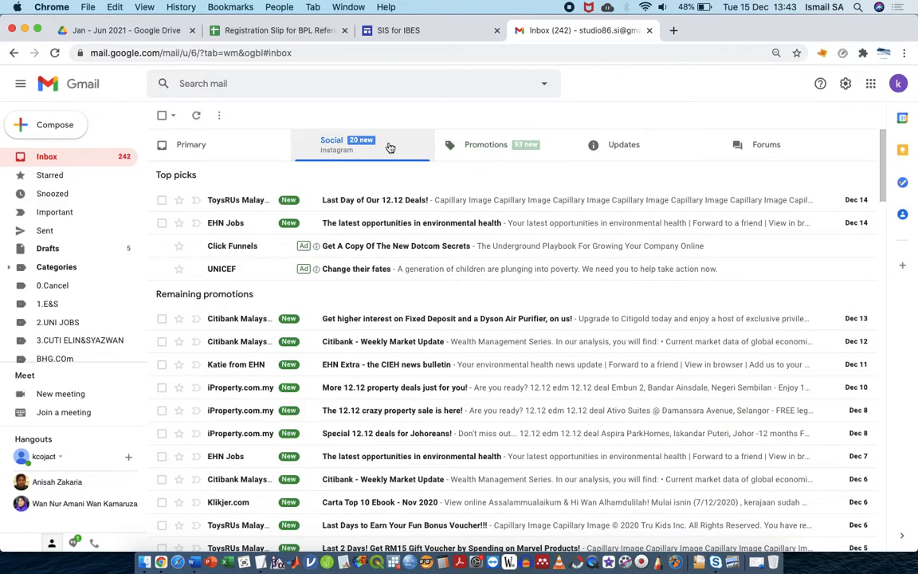
{"action": "left_click", "coordinate": [233, 147]}
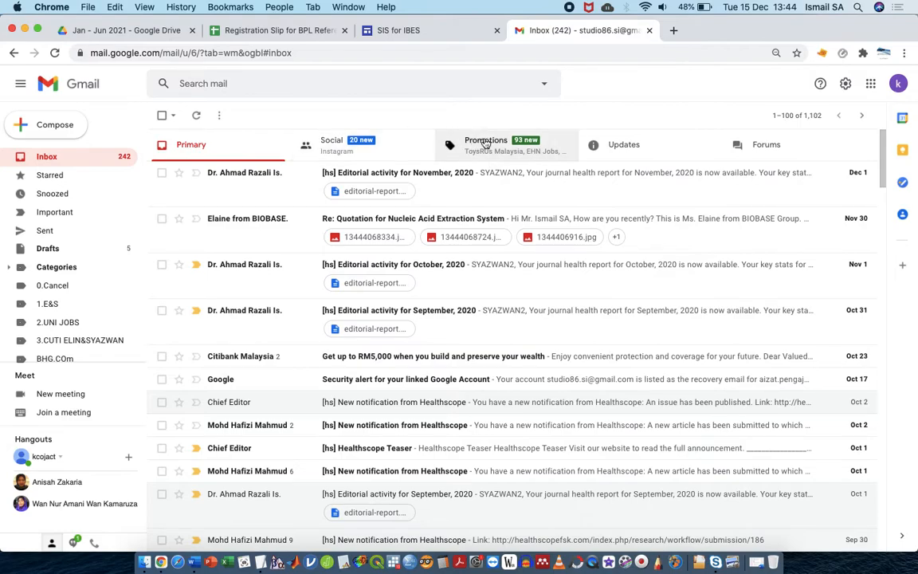
{"action": "left_click", "coordinate": [486, 145]}
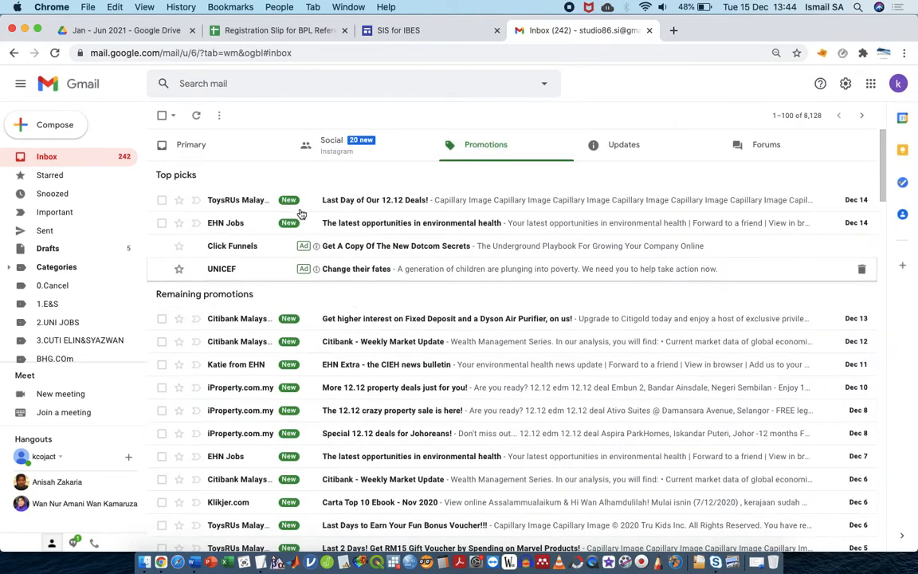
{"action": "left_click", "coordinate": [197, 114]}
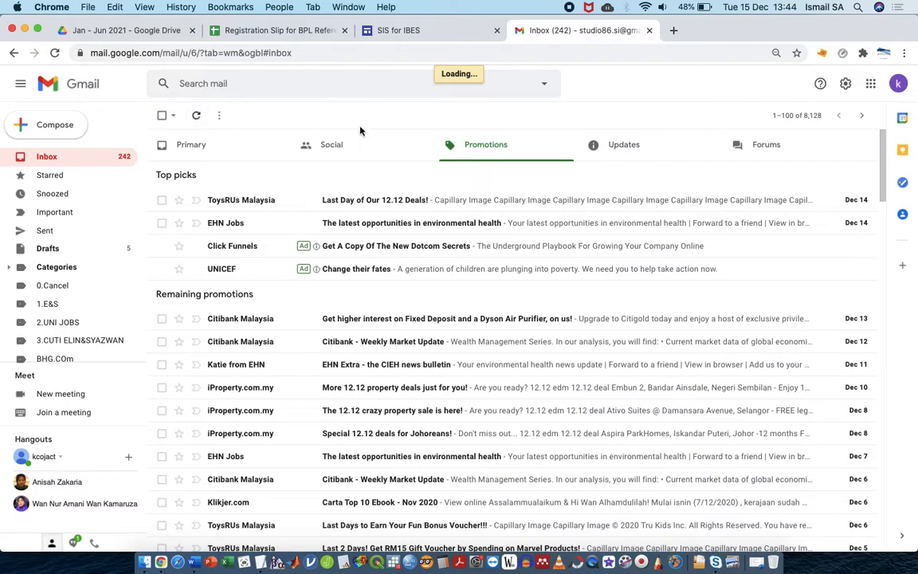
{"action": "left_click", "coordinate": [599, 148]}
Drag the receipt into Primary, accept routing future form receipts there, and view Primary
{"action": "left_click_drag", "start_coordinate": [476, 163], "coordinate": [248, 147]}
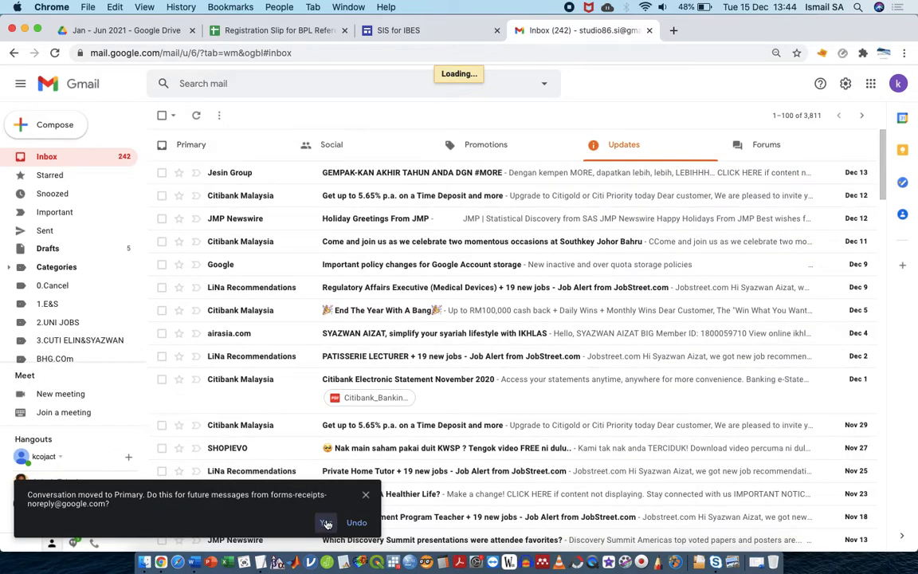
{"action": "left_click", "coordinate": [326, 521]}
{"action": "left_click", "coordinate": [250, 152]}
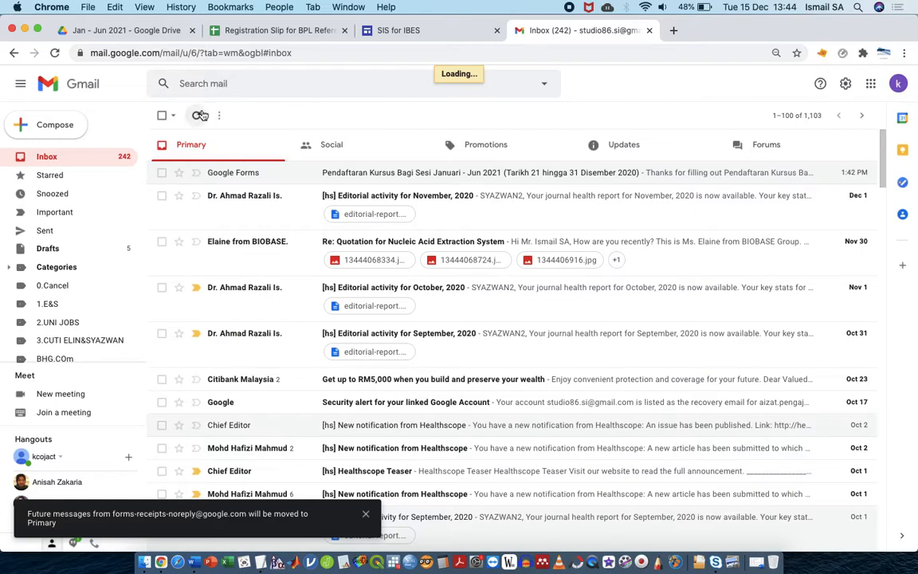
Open the data sheet and scroll to the AutoCrat status columns for new row 66
{"action": "left_click", "coordinate": [267, 31]}
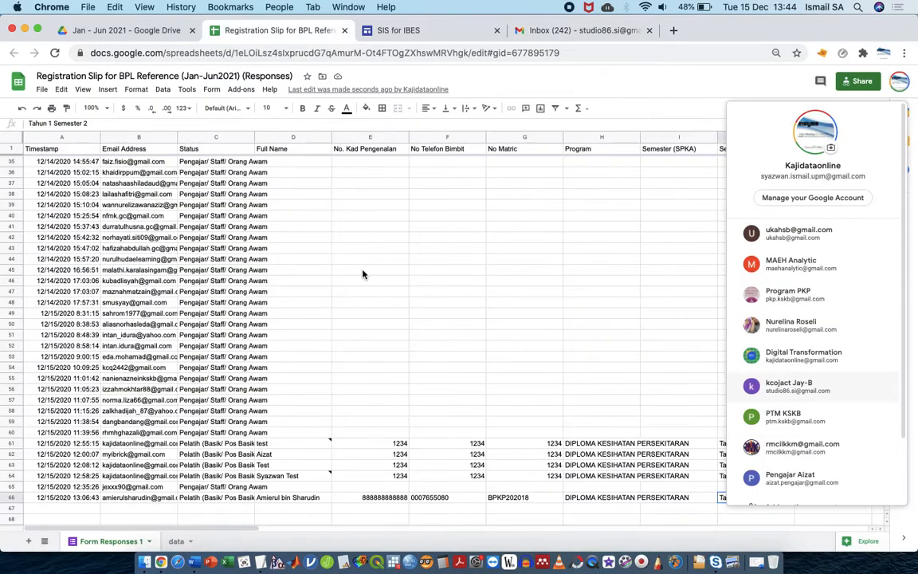
{"action": "scroll", "coordinate": [512, 364], "scroll_direction": "right", "scroll_amount": 3}
{"action": "scroll", "coordinate": [512, 364], "scroll_direction": "left", "scroll_amount": 3}
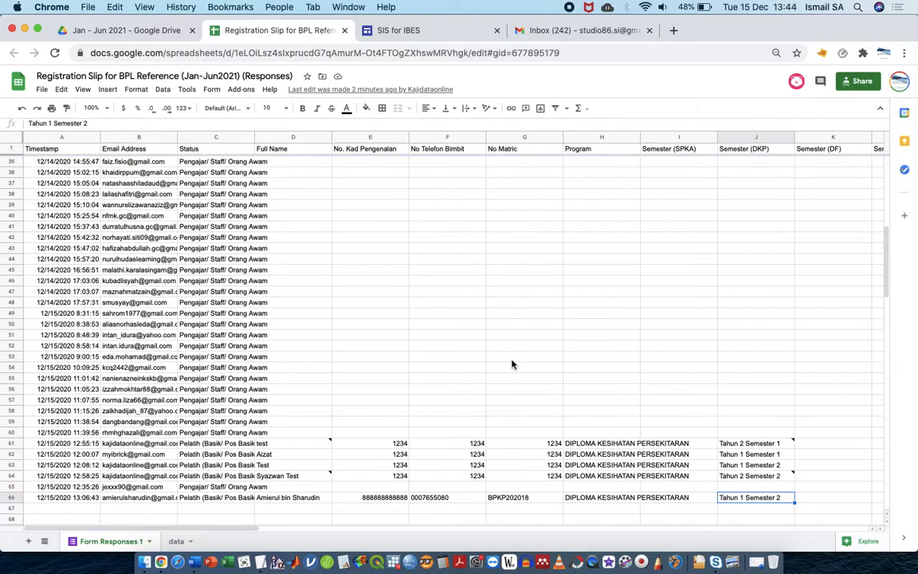
{"action": "left_click", "coordinate": [176, 541]}
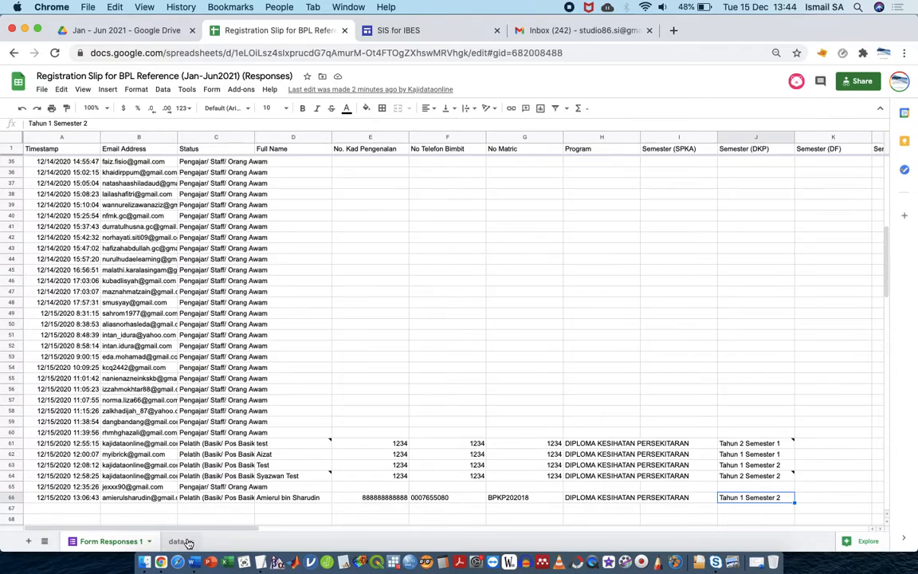
{"action": "scroll", "coordinate": [231, 428], "scroll_direction": "down", "scroll_amount": 13}
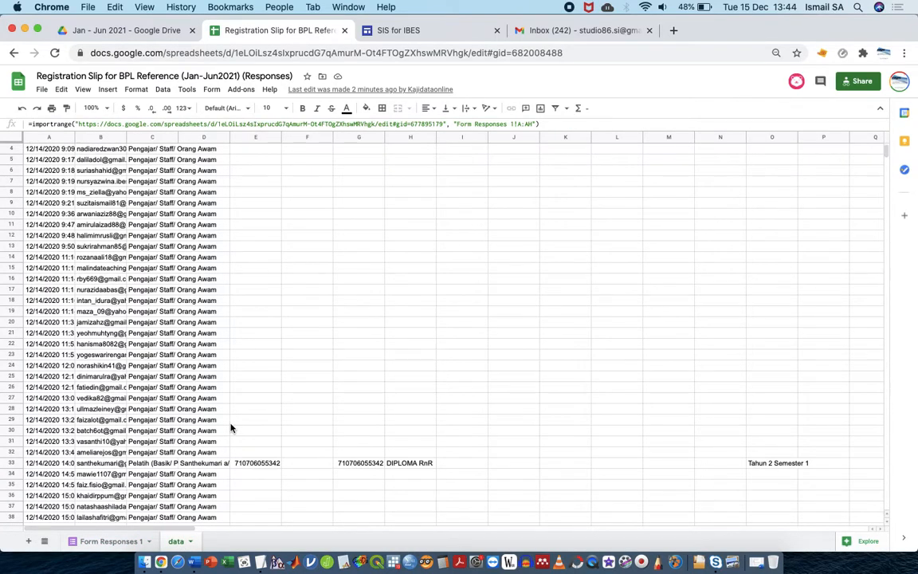
{"action": "scroll", "coordinate": [231, 427], "scroll_direction": "down", "scroll_amount": 1}
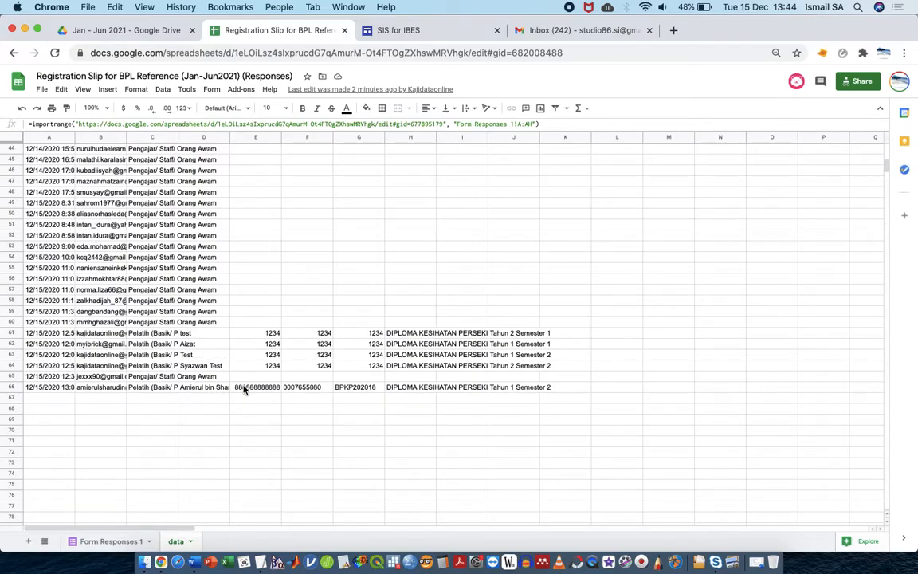
{"action": "scroll", "coordinate": [267, 385], "scroll_direction": "right", "scroll_amount": 15}
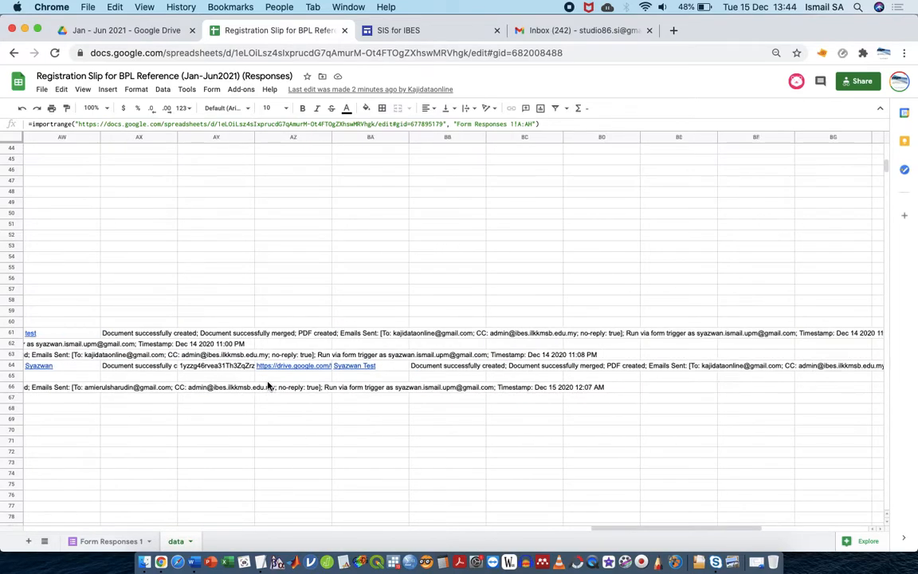
{"action": "scroll", "coordinate": [268, 386], "scroll_direction": "right", "scroll_amount": 2}
Open ADED, then the still-empty ADED Slip folder in Drive, and return to the spreadsheet
{"action": "left_click", "coordinate": [150, 34]}
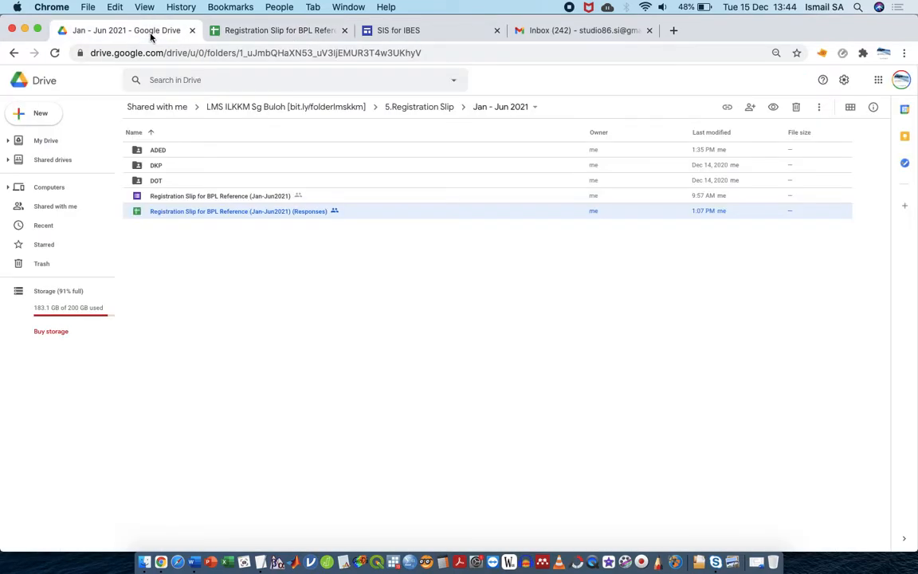
{"action": "double_click", "coordinate": [294, 151]}
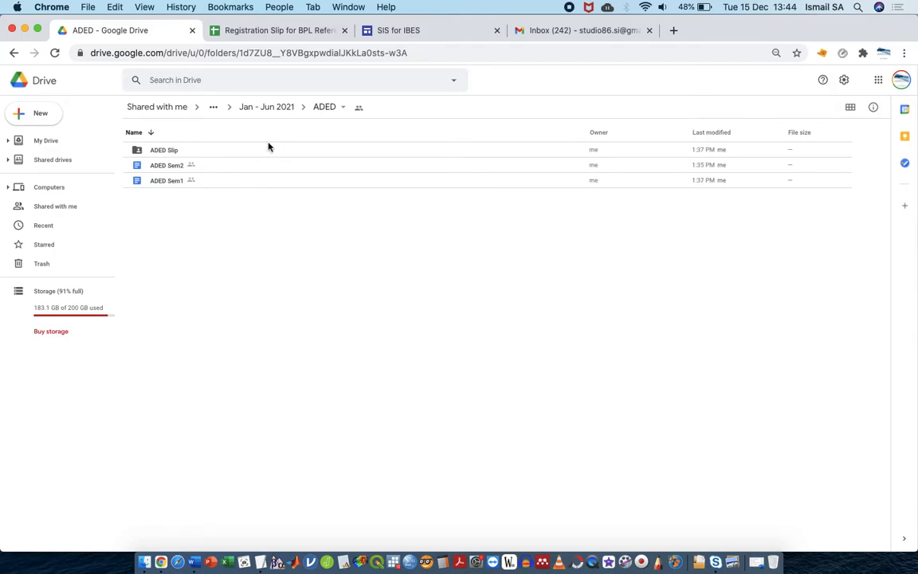
{"action": "double_click", "coordinate": [263, 150]}
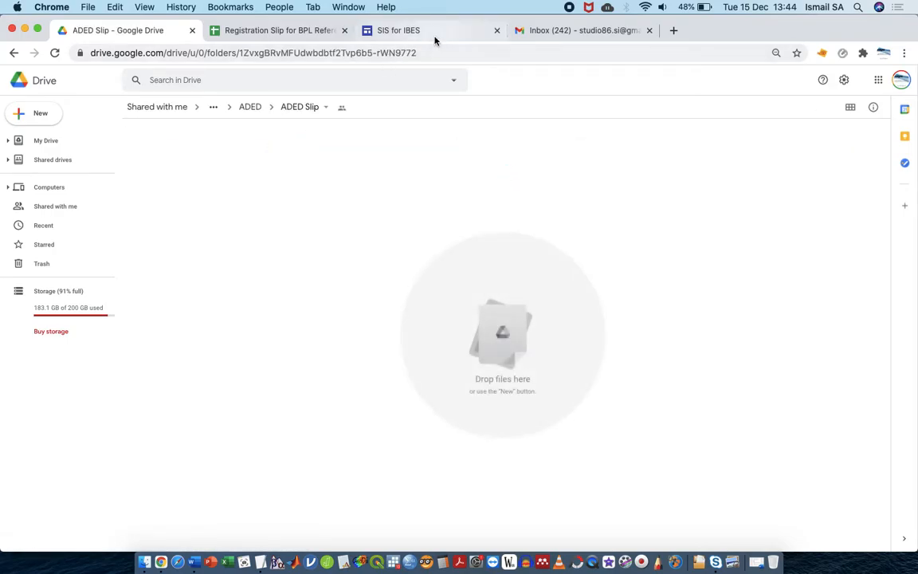
{"action": "left_click", "coordinate": [302, 36]}
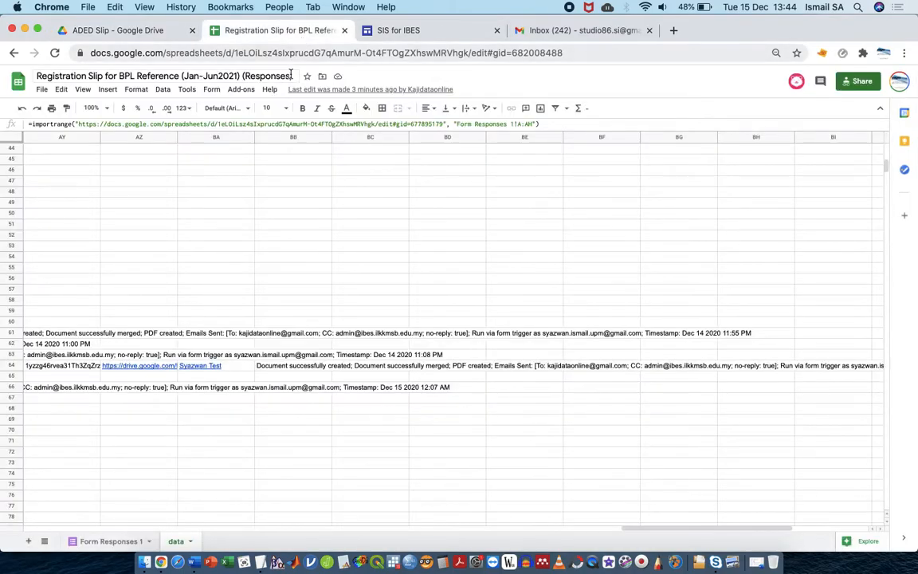
Launch AutoCrat from the add-ons menu and run the aded_s1 merge job
{"action": "left_click", "coordinate": [249, 92]}
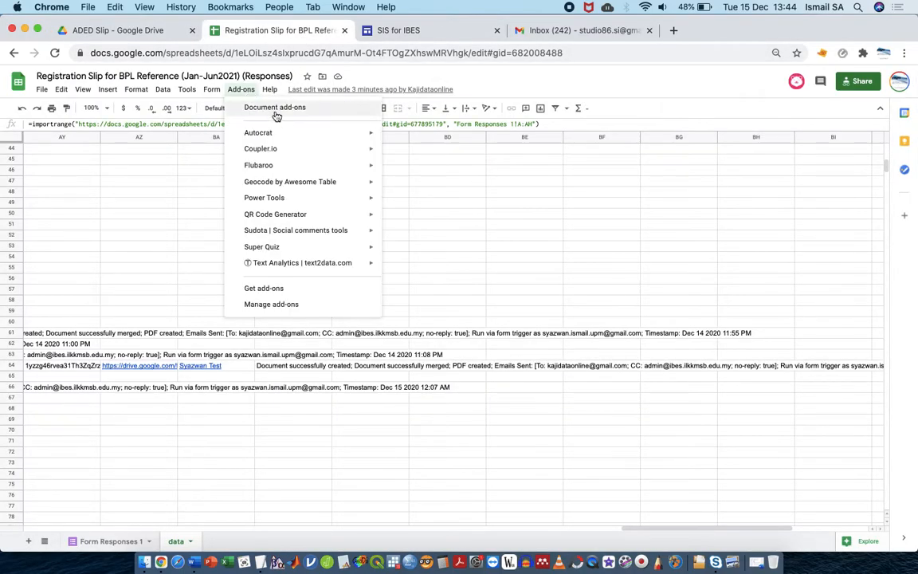
{"action": "left_click", "coordinate": [403, 137]}
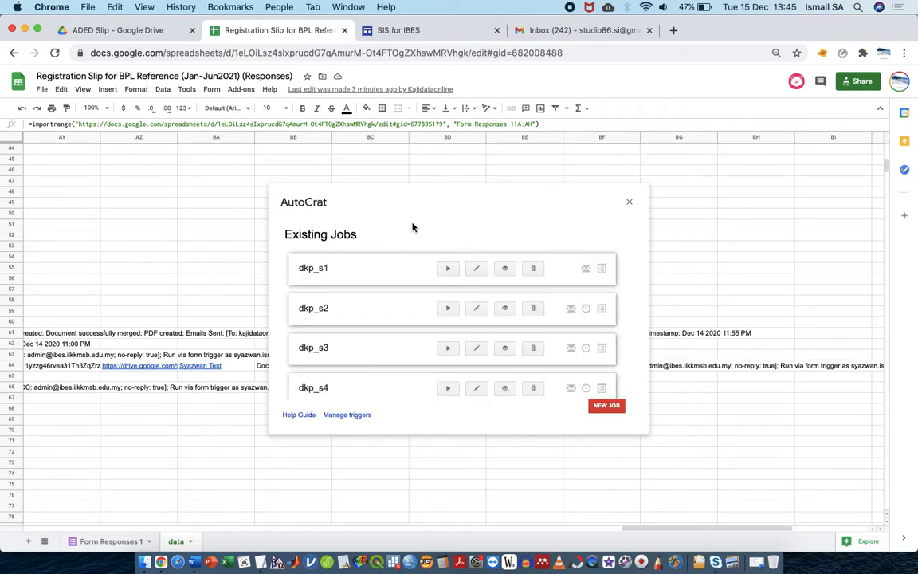
{"action": "scroll", "coordinate": [421, 341], "scroll_direction": "down", "scroll_amount": 3}
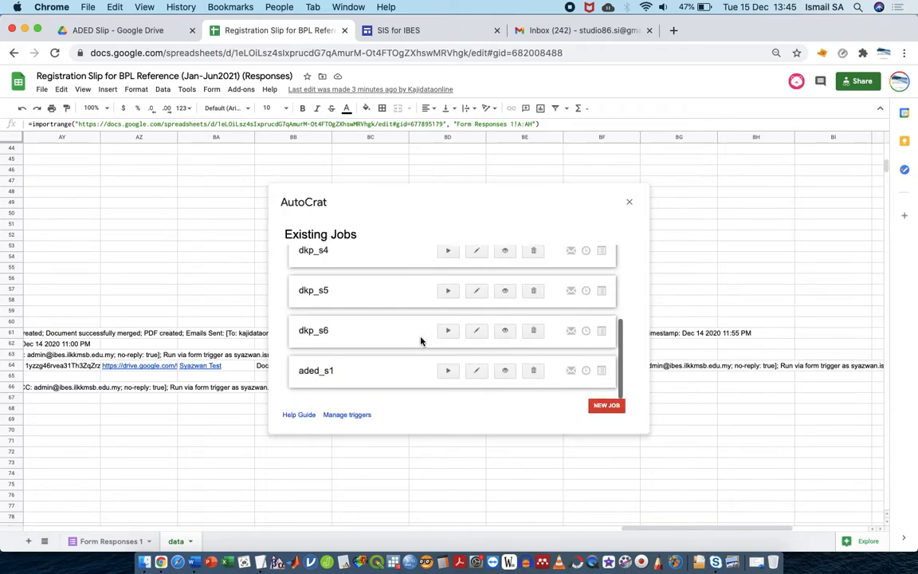
{"action": "left_click", "coordinate": [448, 372]}
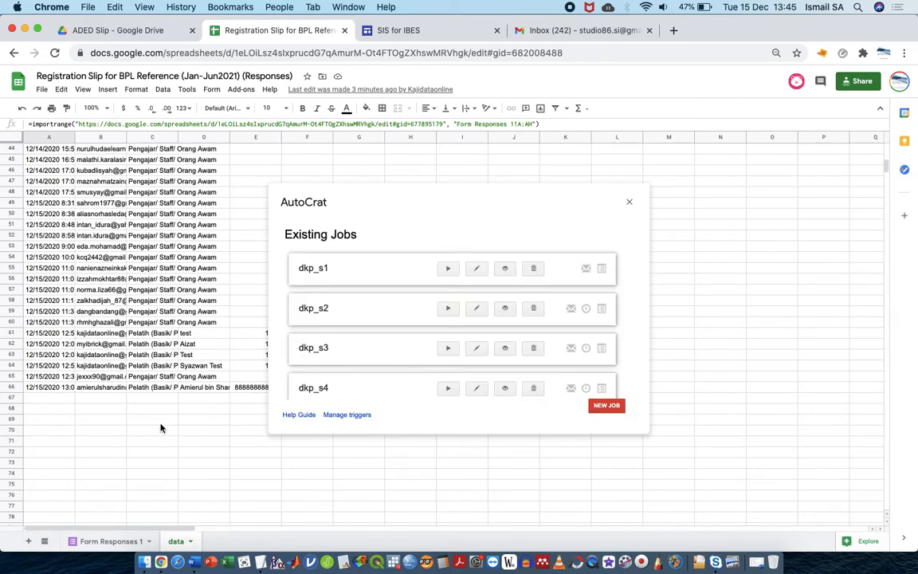
{"action": "left_click", "coordinate": [382, 32]}
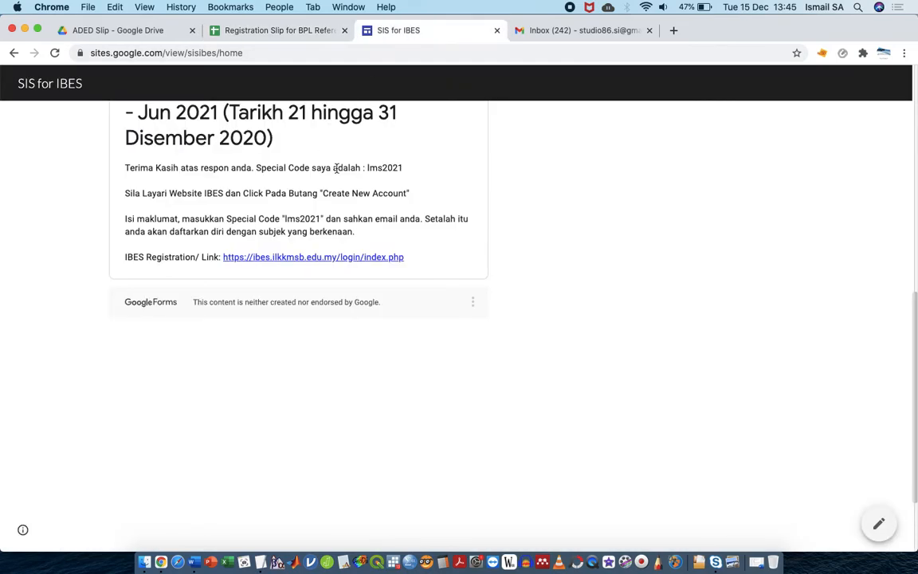
Close the Gmail inbox tab and go back to the ADED Slip folder in Drive
{"action": "scroll", "coordinate": [351, 169], "scroll_direction": "up", "scroll_amount": 10}
{"action": "left_click", "coordinate": [558, 30]}
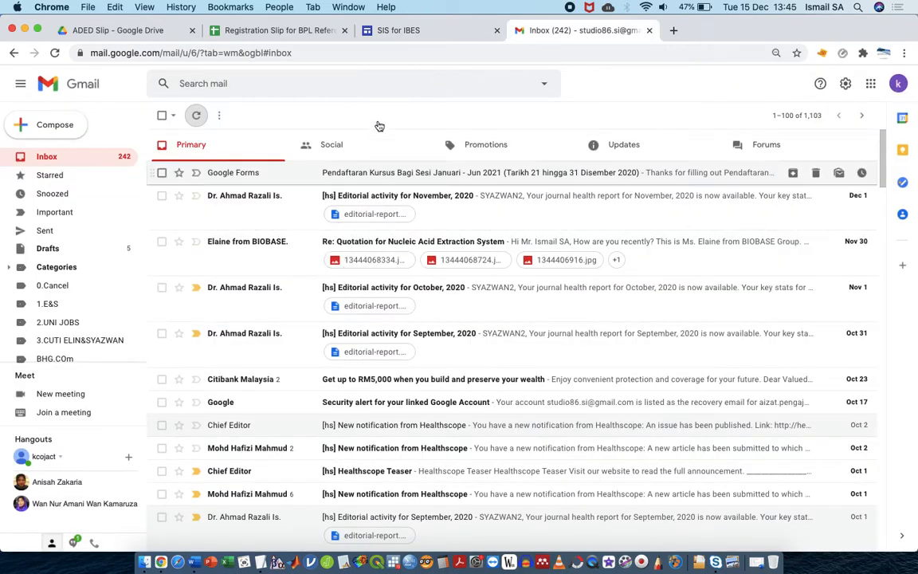
{"action": "left_click", "coordinate": [650, 30]}
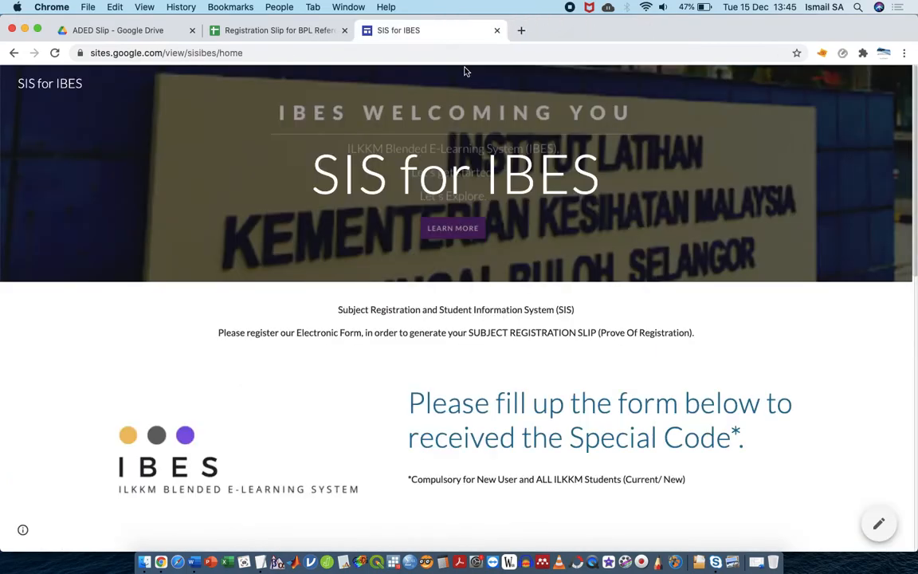
{"action": "left_click", "coordinate": [159, 32]}
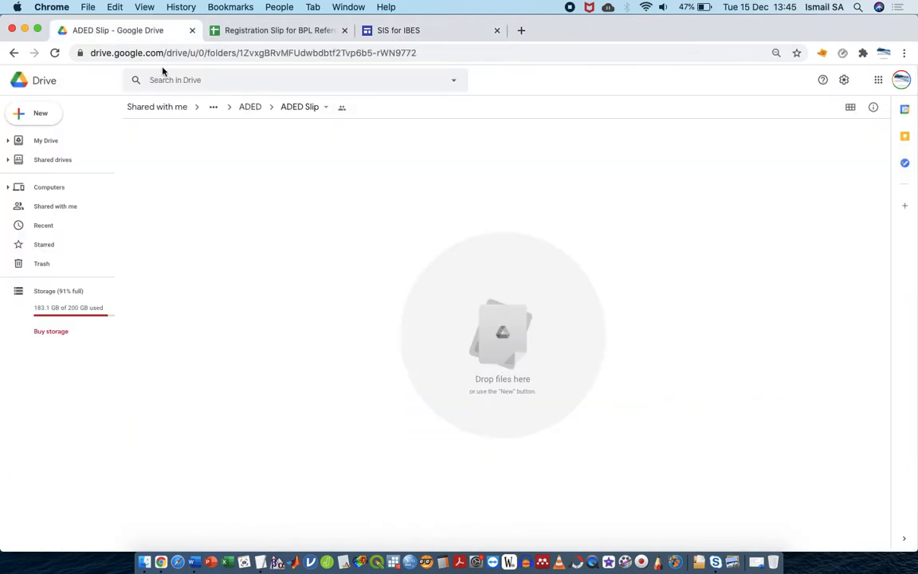
Navigate via Jan - Jun 2021 to DKP > DKP Slip > DKP Sem1 and preview a slip PDF
{"action": "left_click", "coordinate": [260, 107]}
{"action": "left_click", "coordinate": [265, 108]}
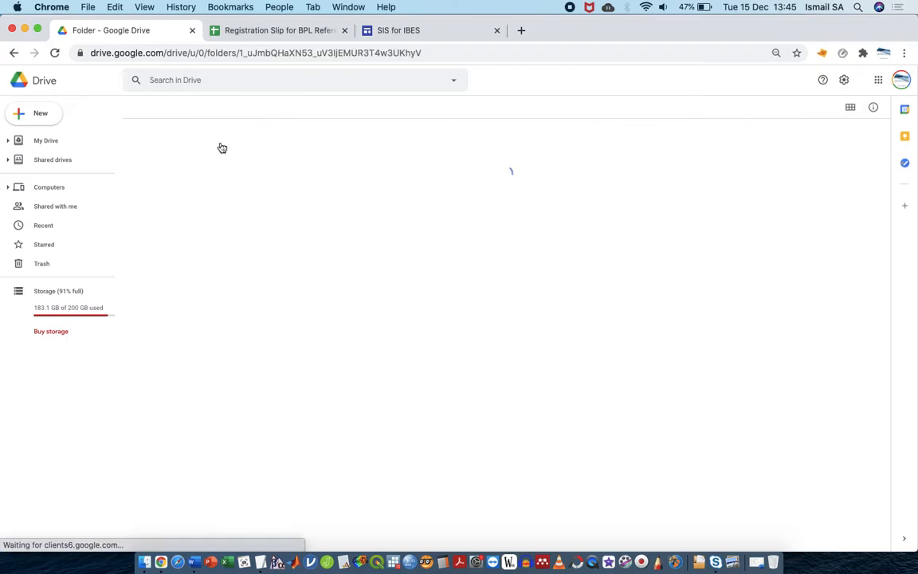
{"action": "double_click", "coordinate": [190, 154]}
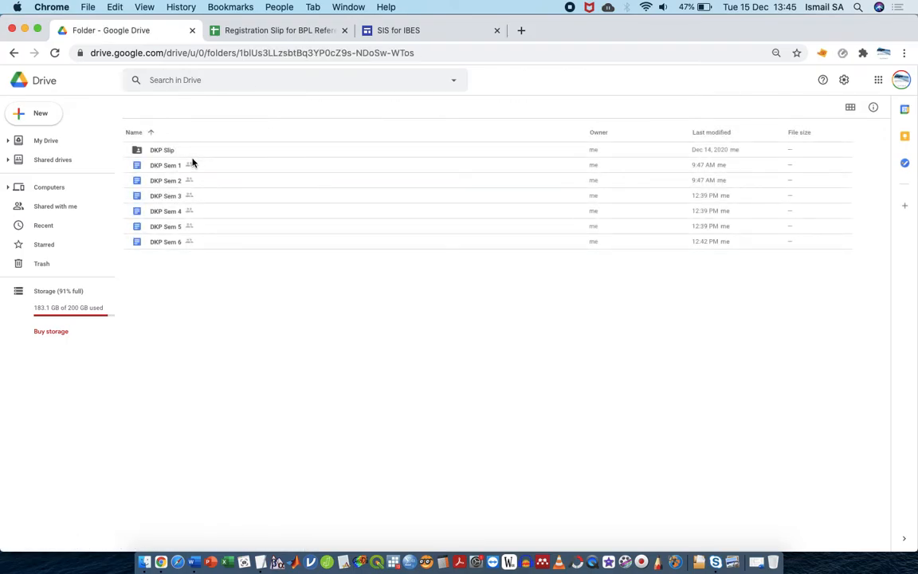
{"action": "double_click", "coordinate": [188, 158]}
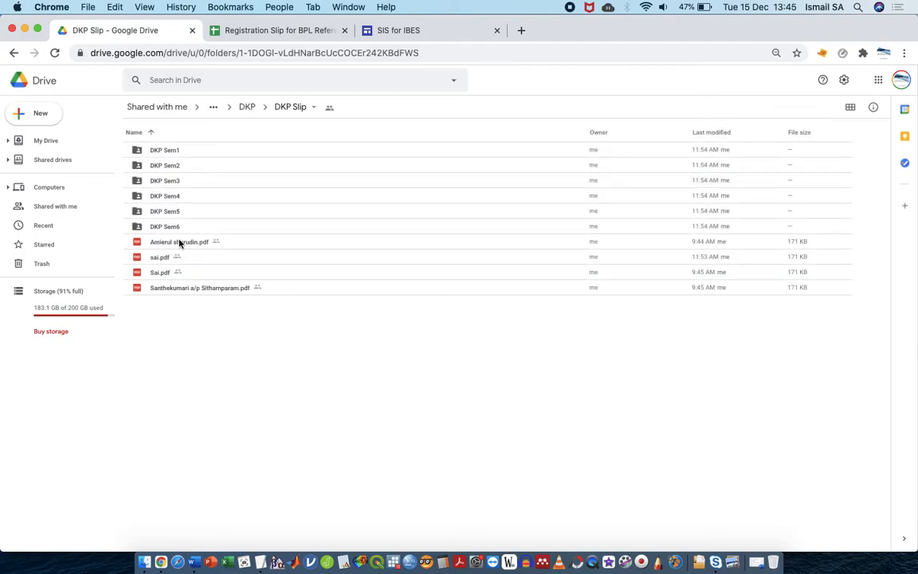
{"action": "double_click", "coordinate": [182, 152]}
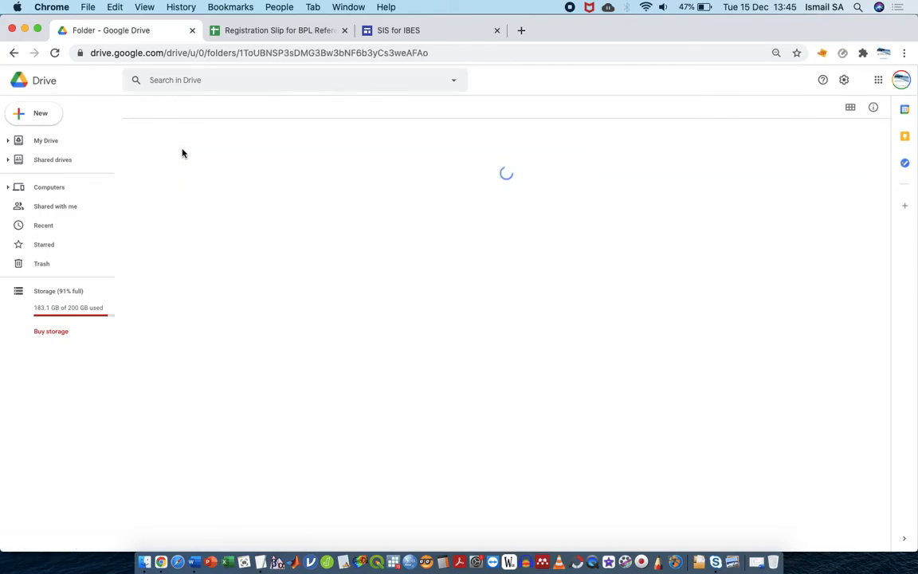
{"action": "double_click", "coordinate": [197, 153]}
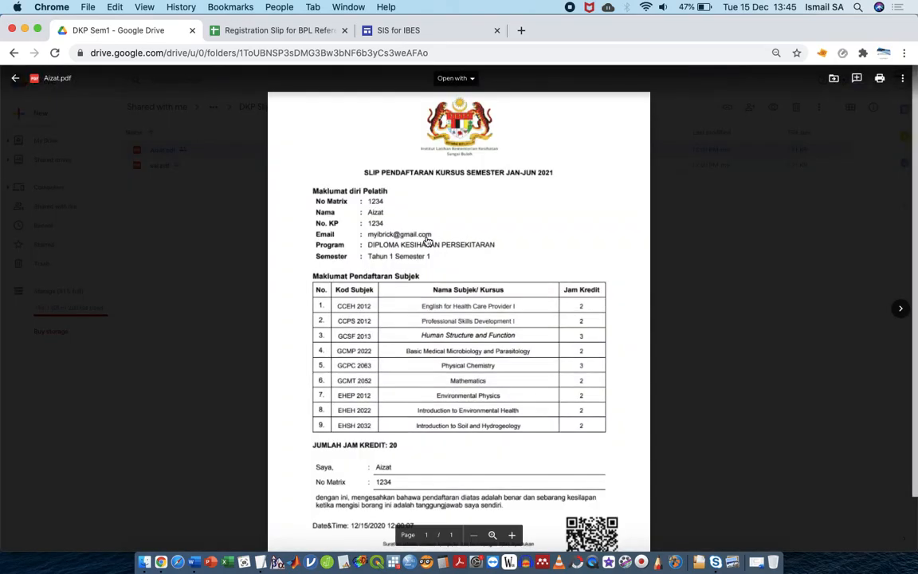
{"action": "scroll", "coordinate": [458, 302], "scroll_direction": "down", "scroll_amount": 2}
{"action": "scroll", "coordinate": [458, 301], "scroll_direction": "up", "scroll_amount": 3}
{"action": "scroll", "coordinate": [459, 301], "scroll_direction": "down", "scroll_amount": 3}
{"action": "scroll", "coordinate": [458, 301], "scroll_direction": "up", "scroll_amount": 2}
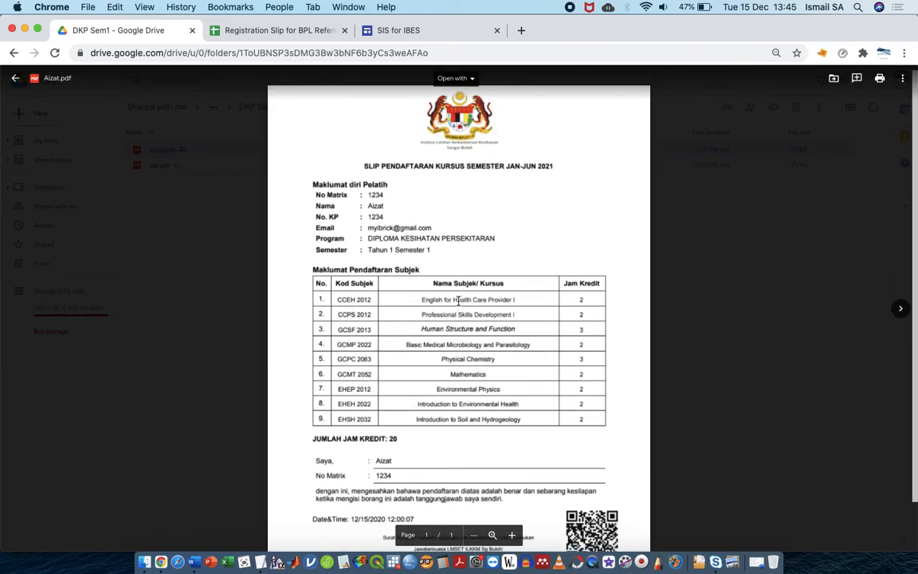
{"action": "scroll", "coordinate": [458, 301], "scroll_direction": "down", "scroll_amount": 2}
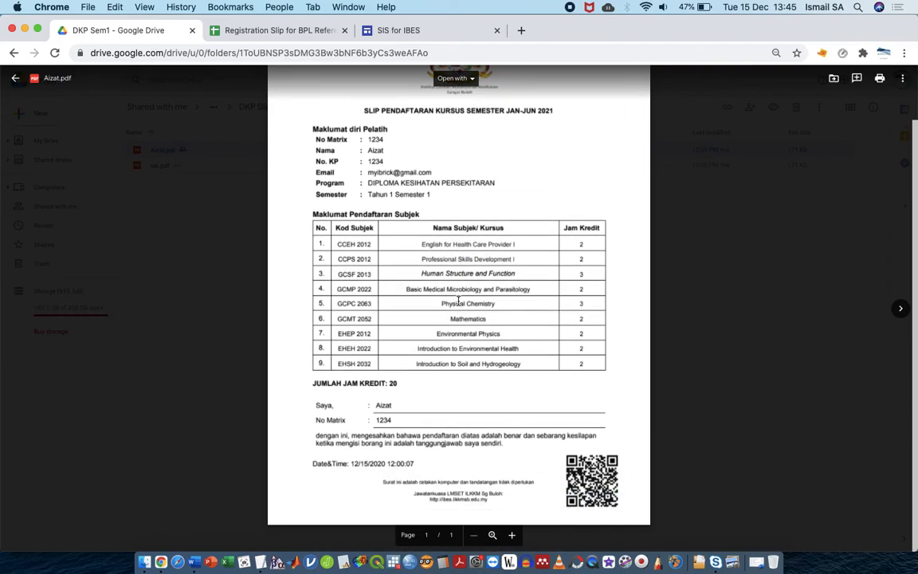